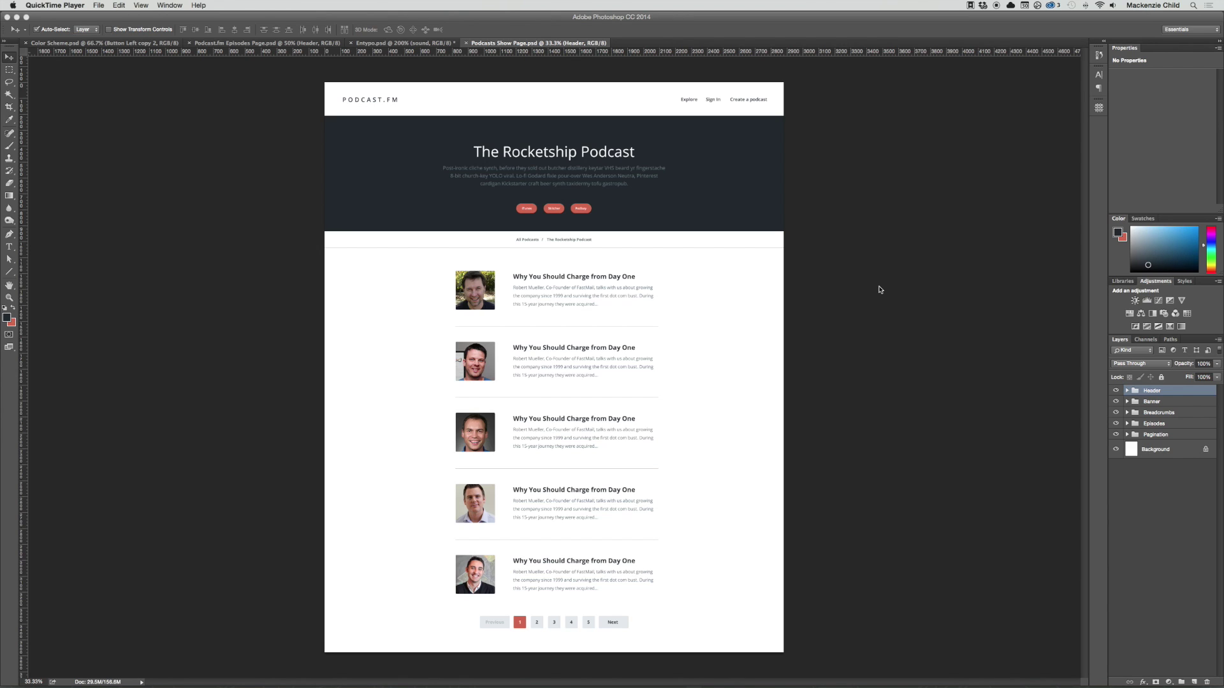
Step: Bring Photoshop to the front with the Podcasts Show Page mockup showing
click(813, 204)
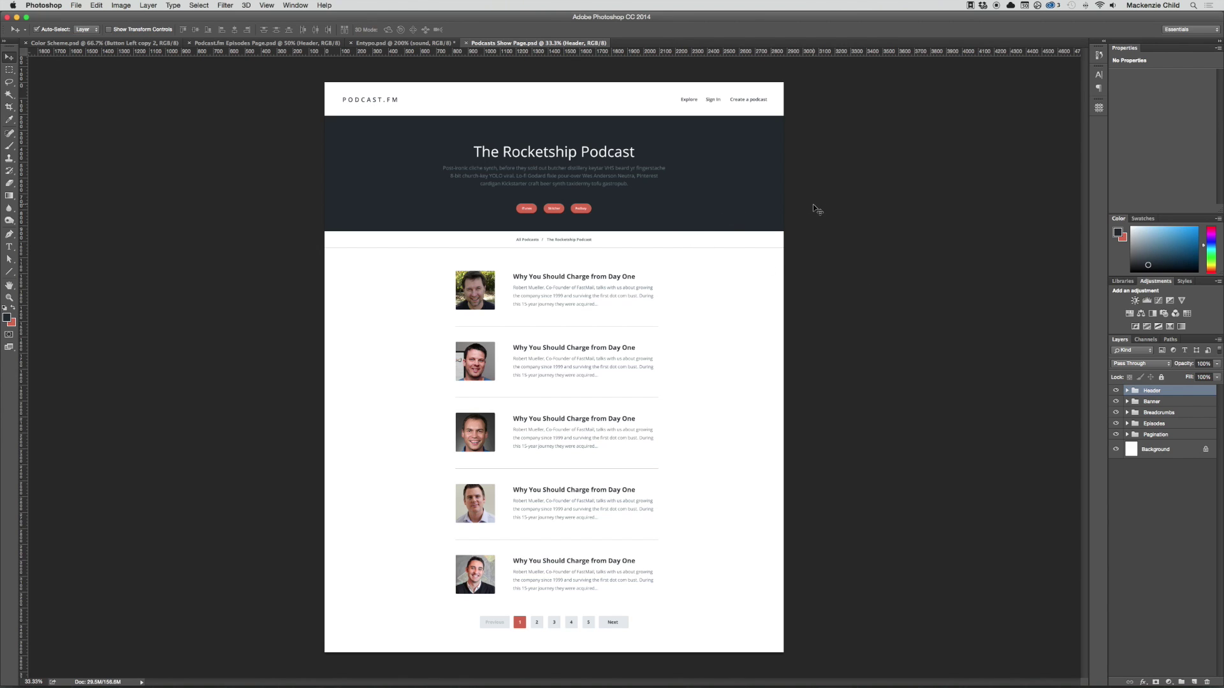
Step: Save a copy of the mockup as Dashboard Page.psd in Photoshop format
key(super+shift+s)
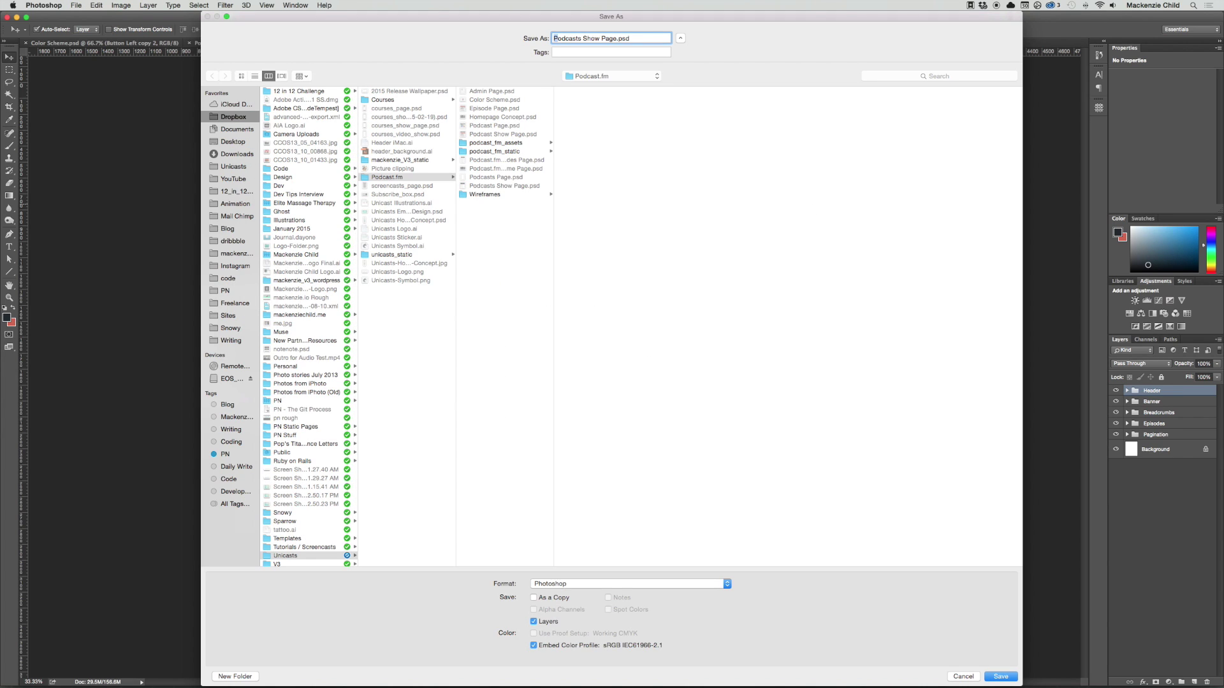
key(shift+Right)
key(shift+Right)
key(shift+Right)
key(shift+Right)
key(shift+Right)
text(Dashboard)
key(Return)
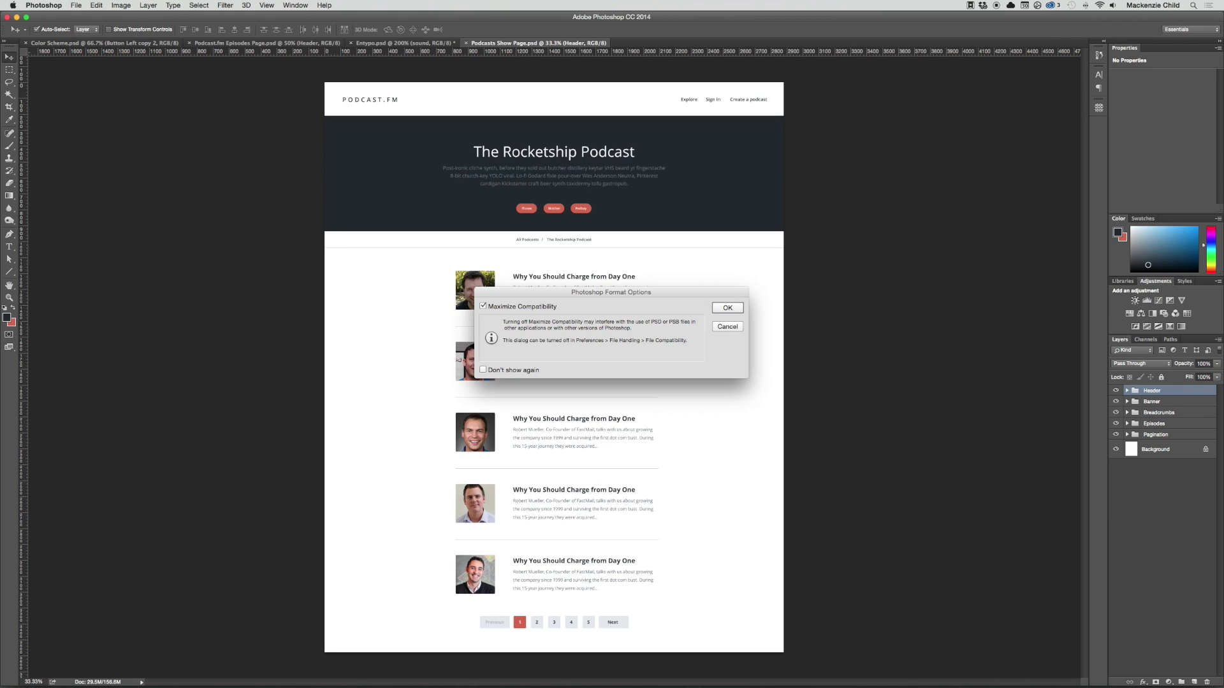
key(Return)
key(super+equal)
key(super+equal)
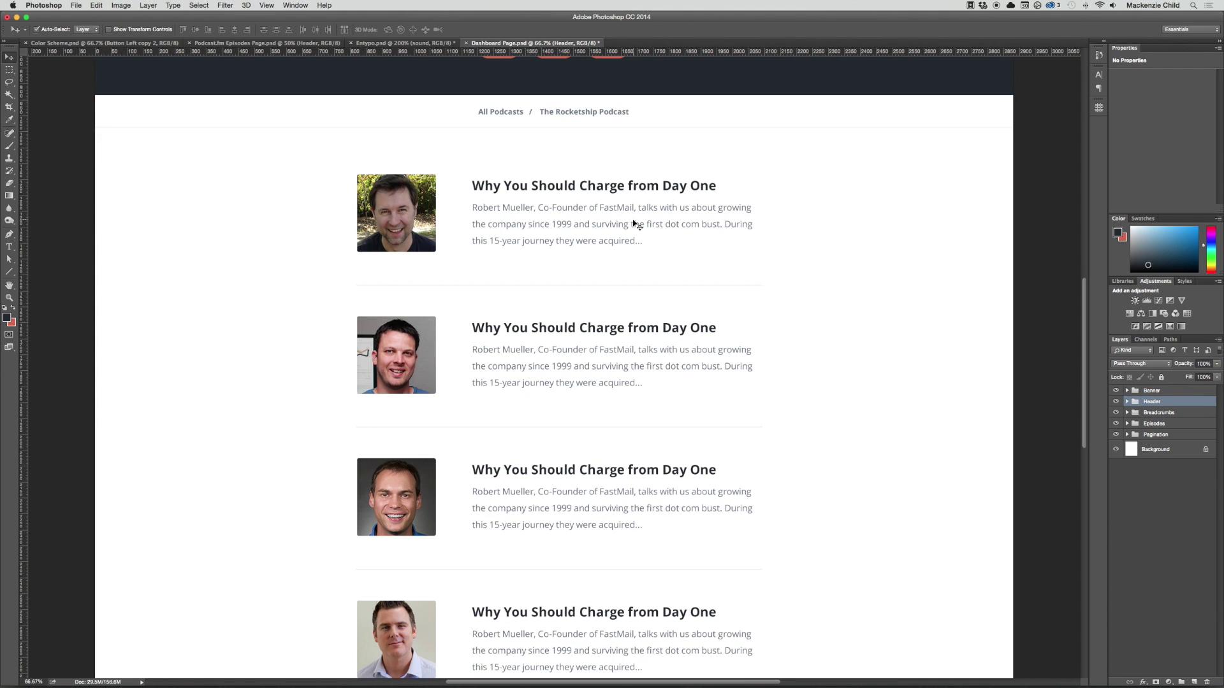
scroll(637, 223, up, 5)
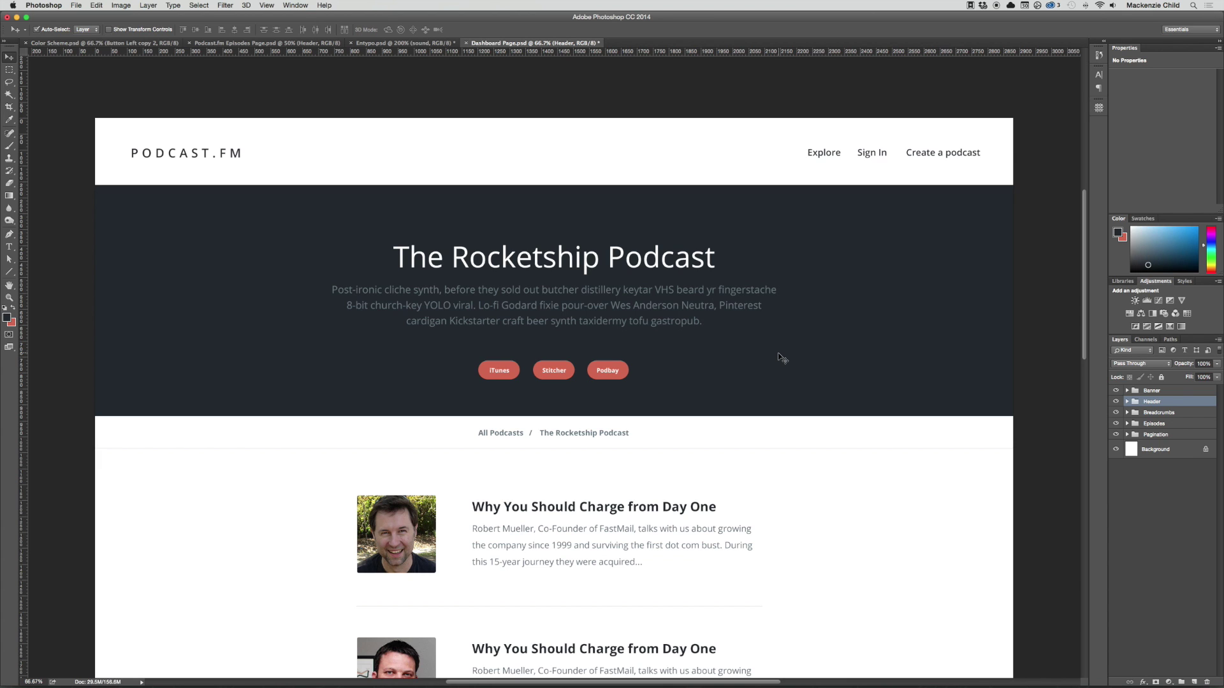
Step: Extend the canvas height to 3683 px, anchored at the top
click(634, 470)
scroll(633, 469, down, 10)
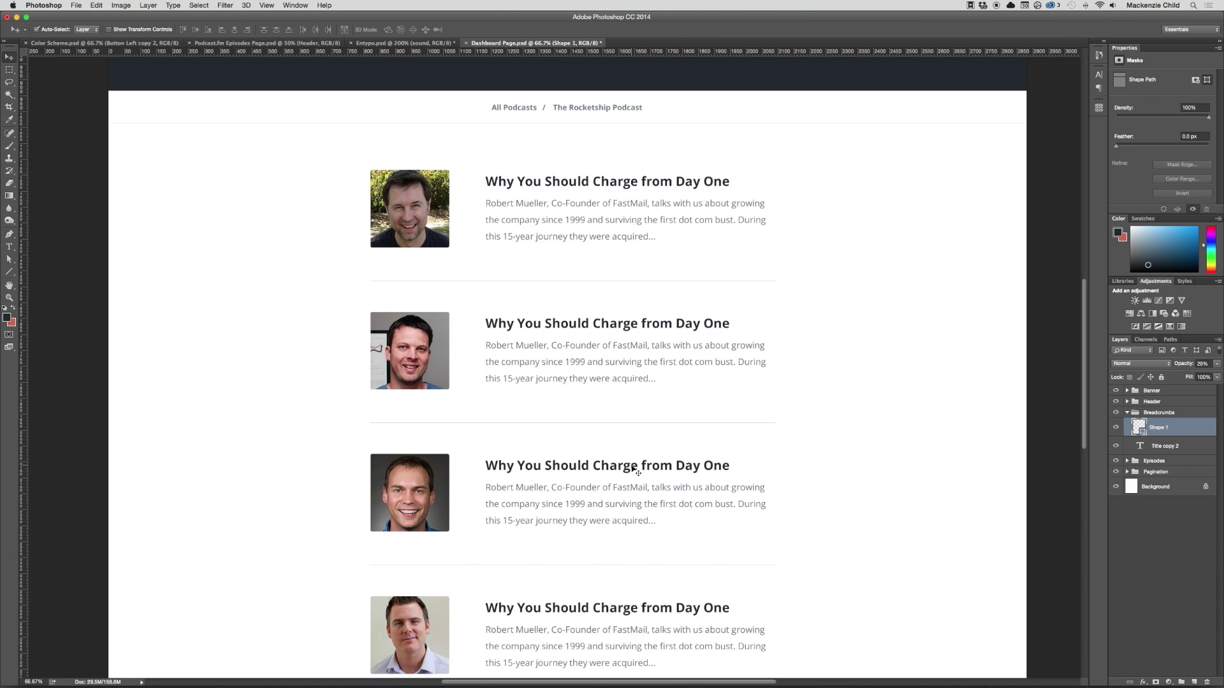
scroll(637, 473, down, 10)
key(super+minus)
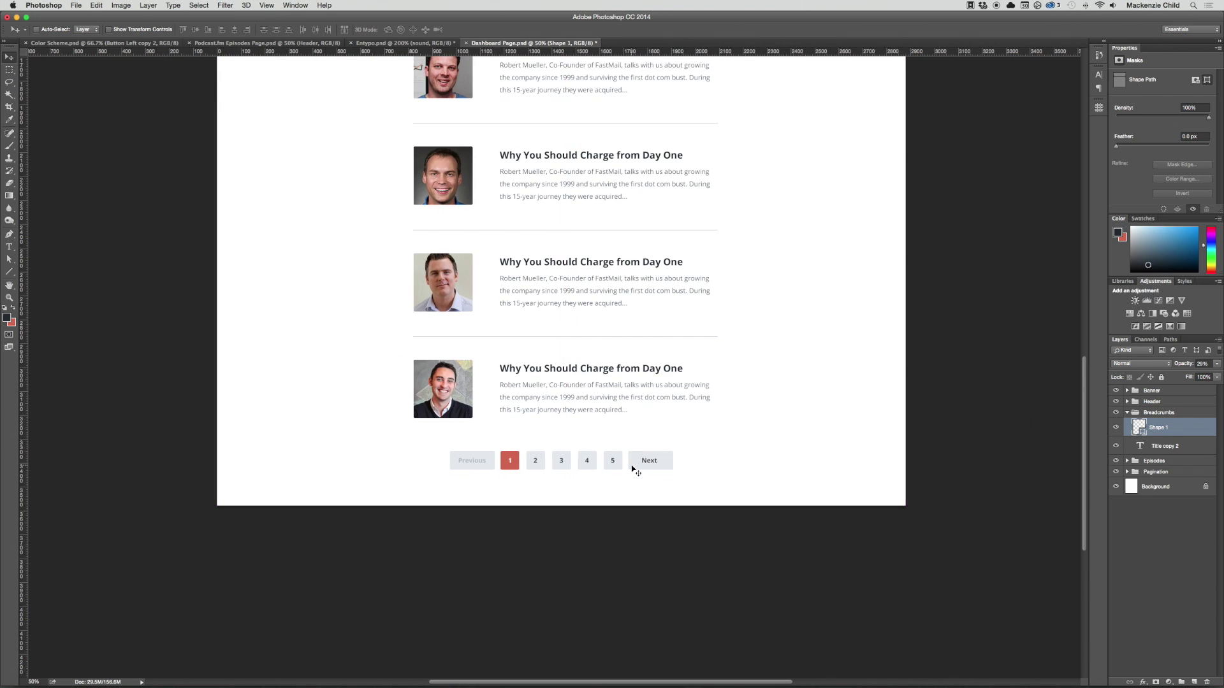
key(super+minus)
key(super+alt+c)
key(Tab)
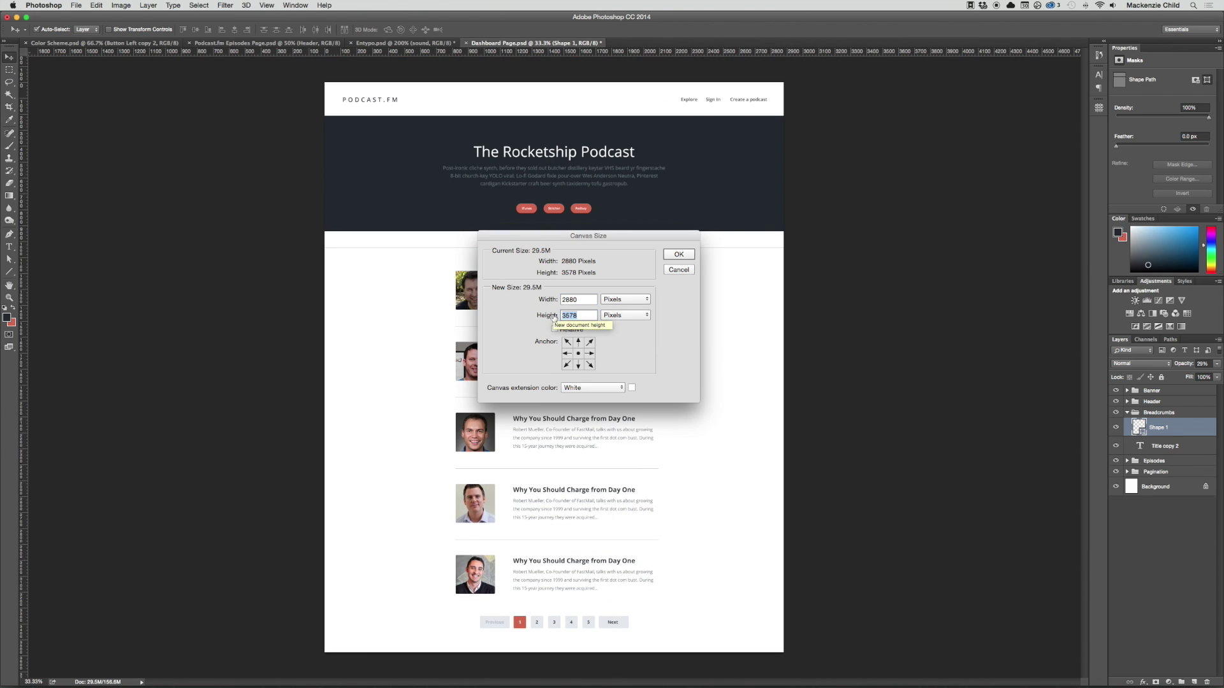
text(3610)
double_click(566, 317)
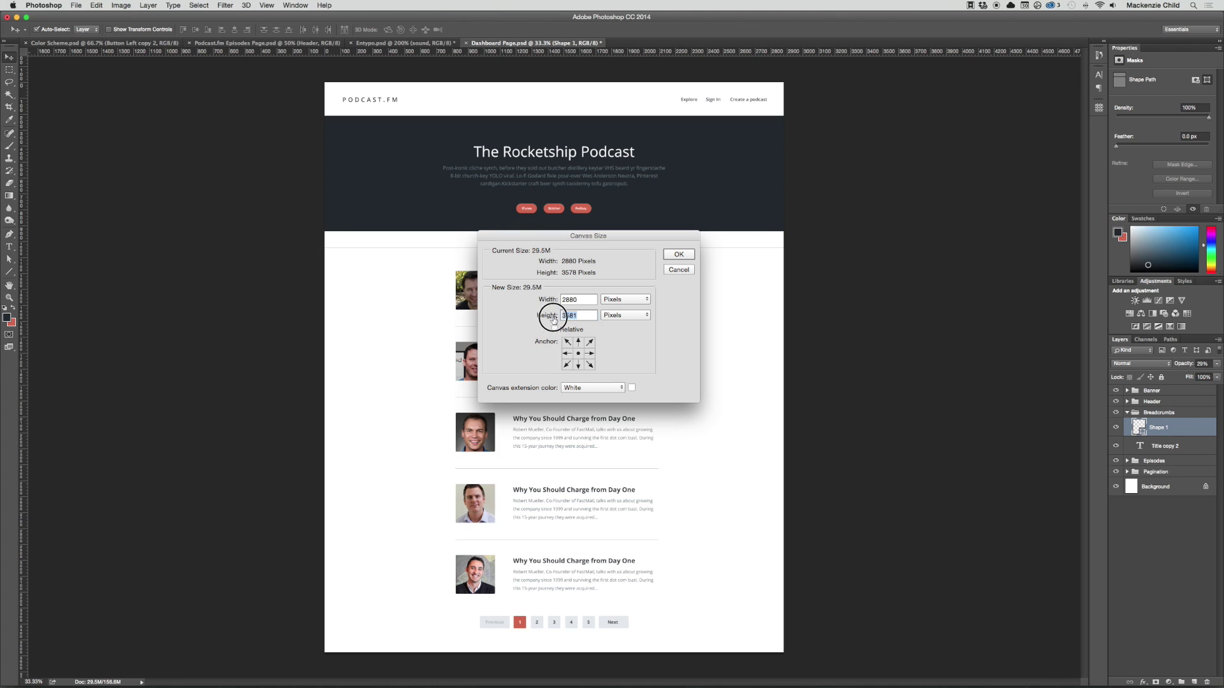
drag(567, 319, 613, 319)
click(578, 342)
click(678, 254)
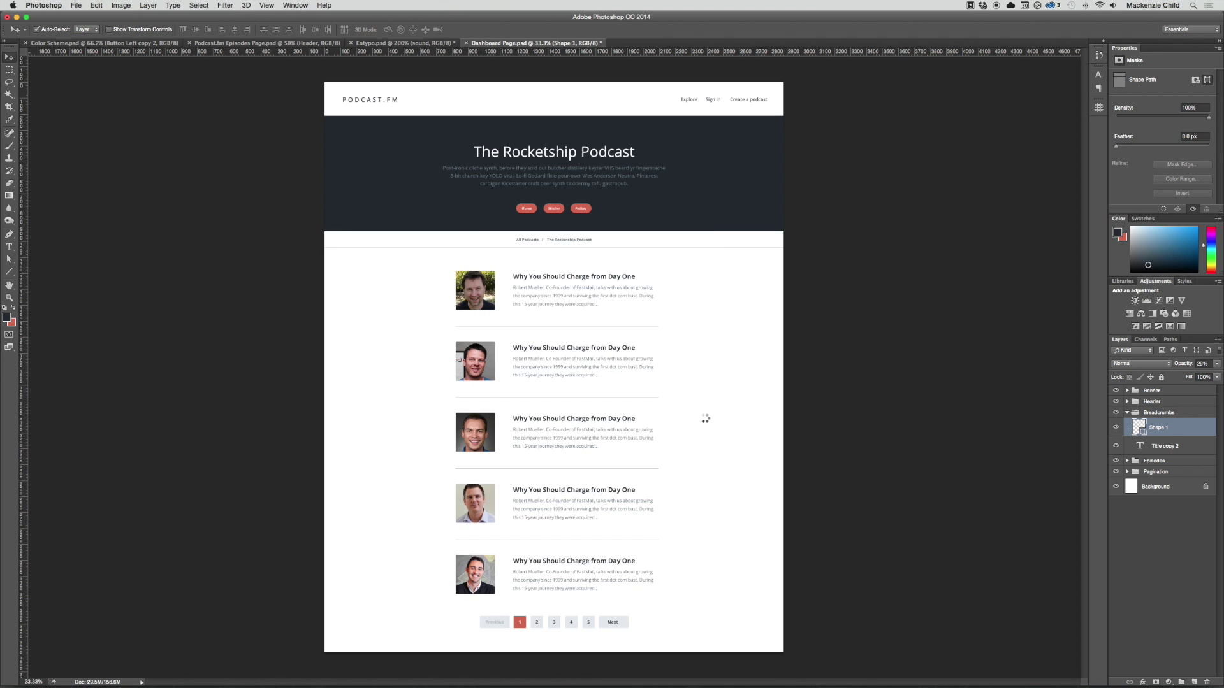
Step: Move the breadcrumb text down toward the episode list
drag(704, 642, 468, 314)
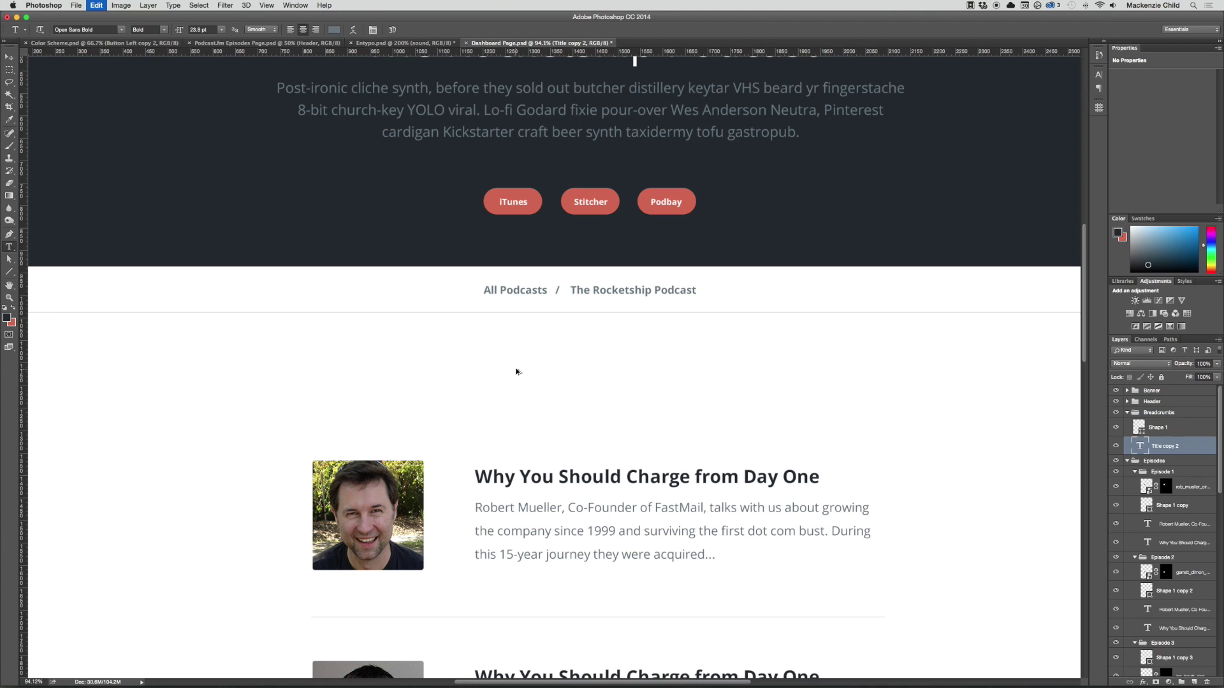
key(super+z)
key(v)
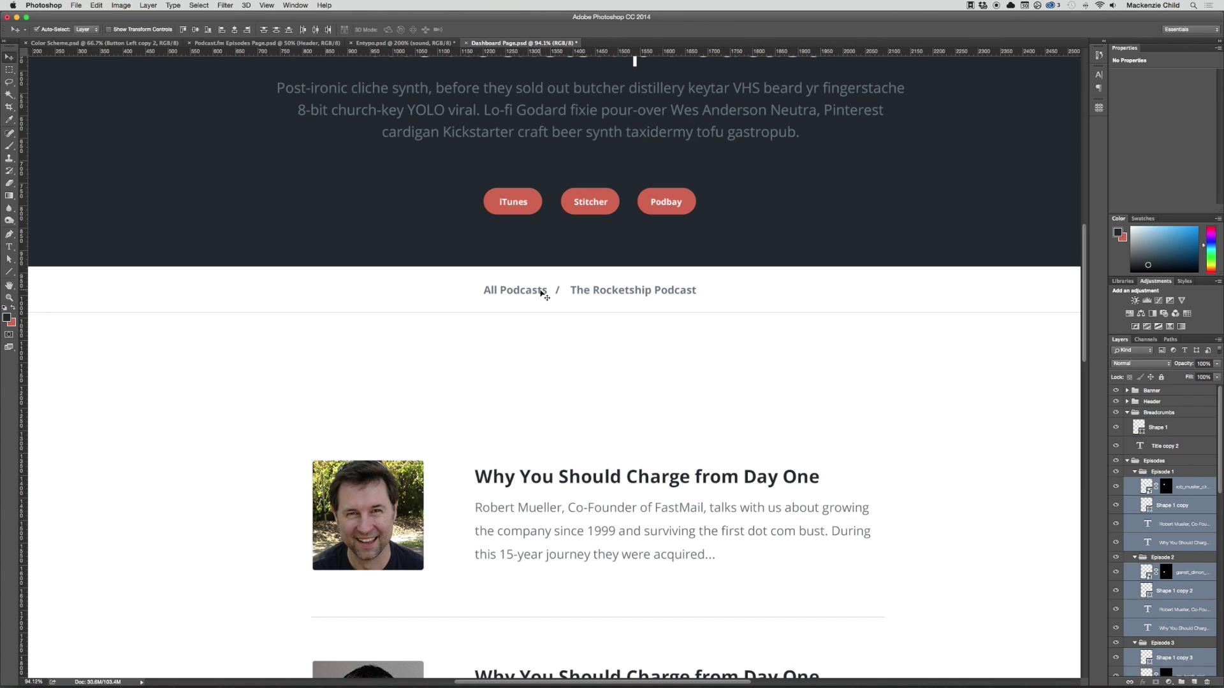
drag(540, 293, 544, 393)
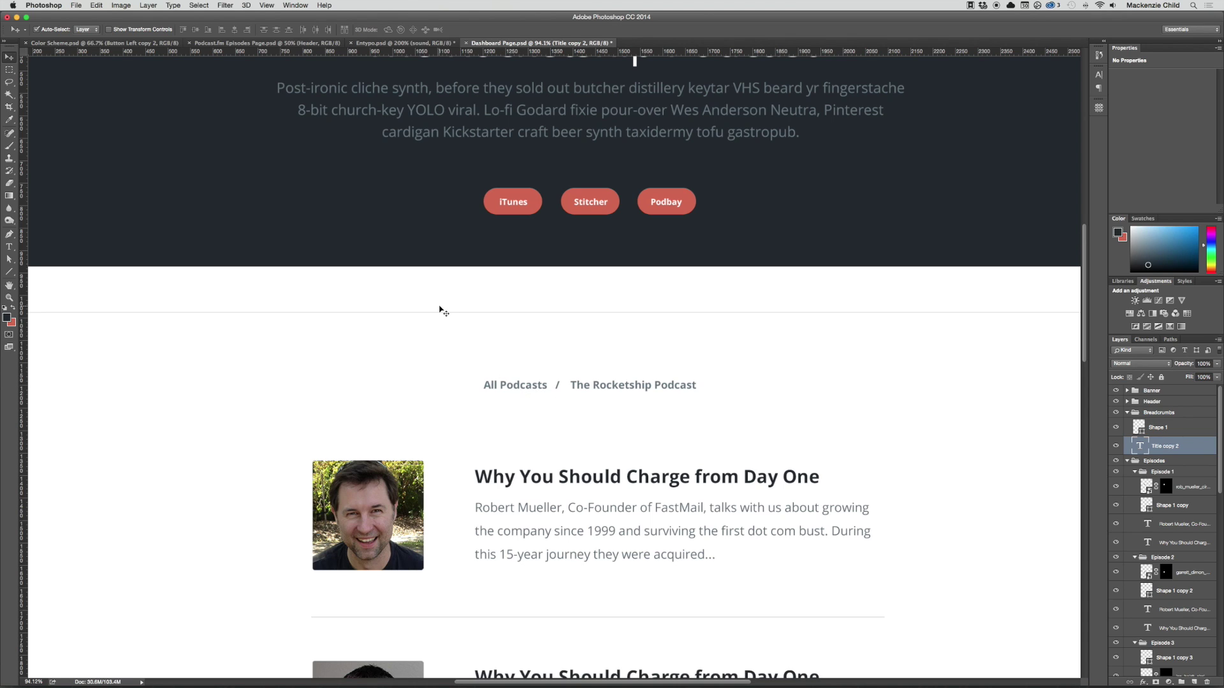
Step: Widen the breadcrumb text box, left-align it and raise the size to 31.8 pt
key(t)
triple_click(563, 384)
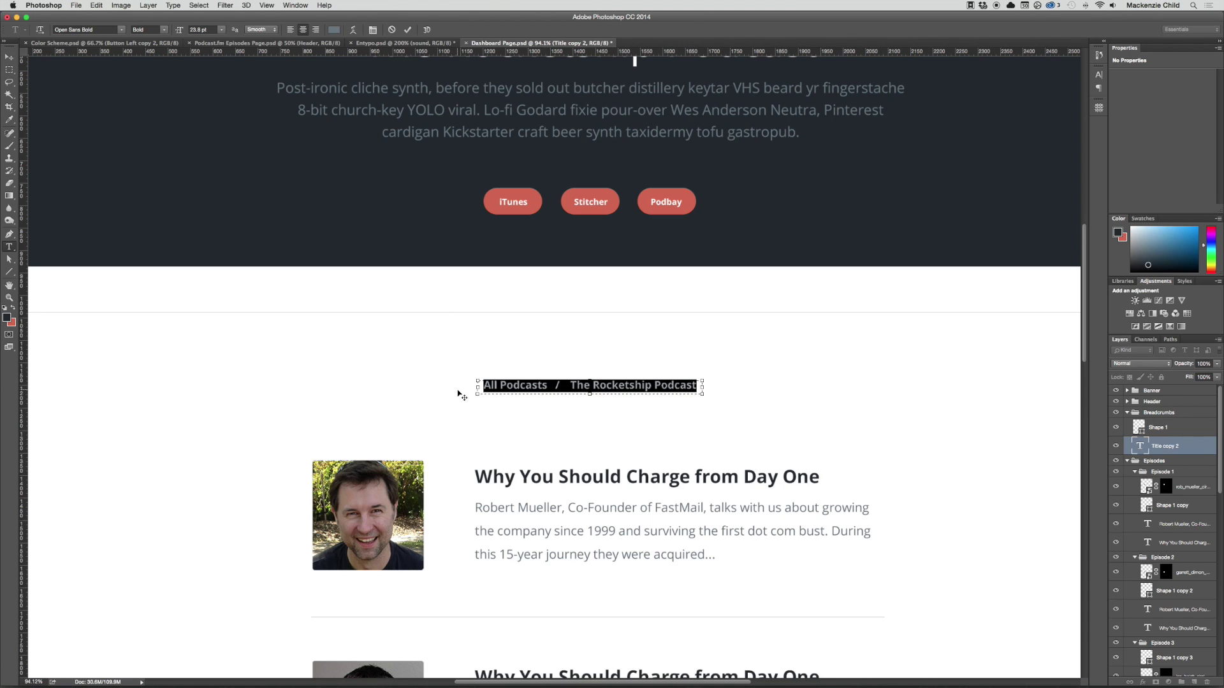
drag(477, 387, 311, 387)
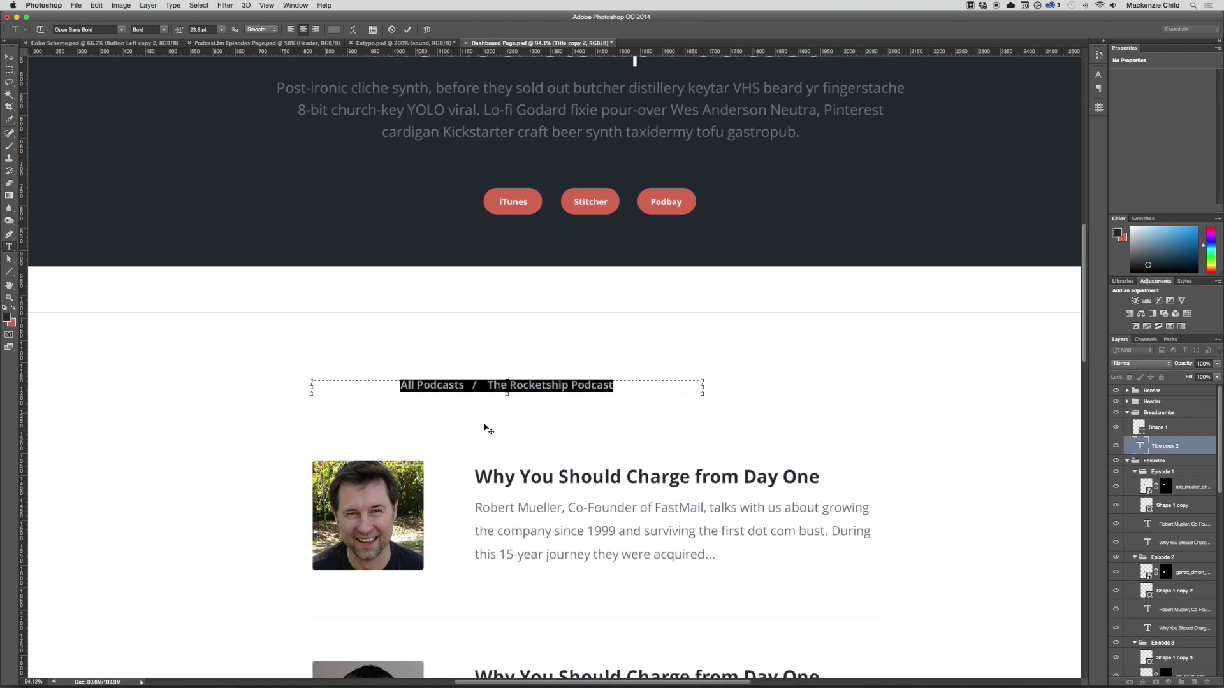
click(289, 30)
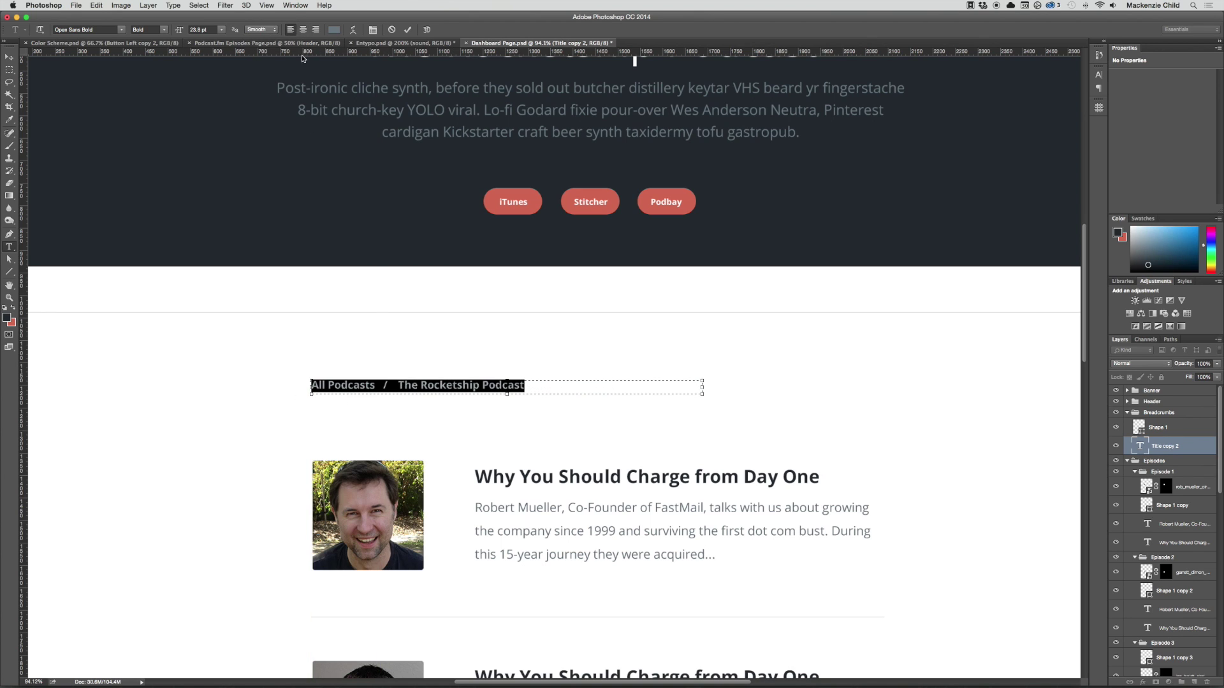
drag(175, 29, 203, 30)
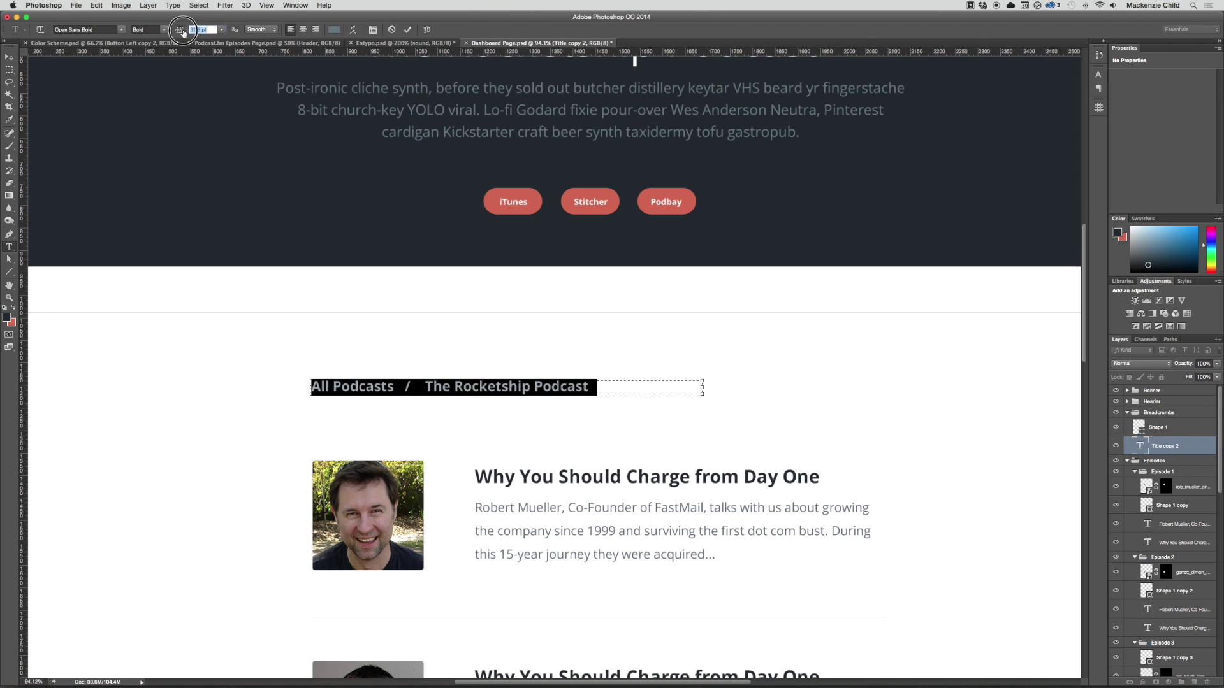
scroll(691, 349, down, 1)
drag(701, 368, 871, 336)
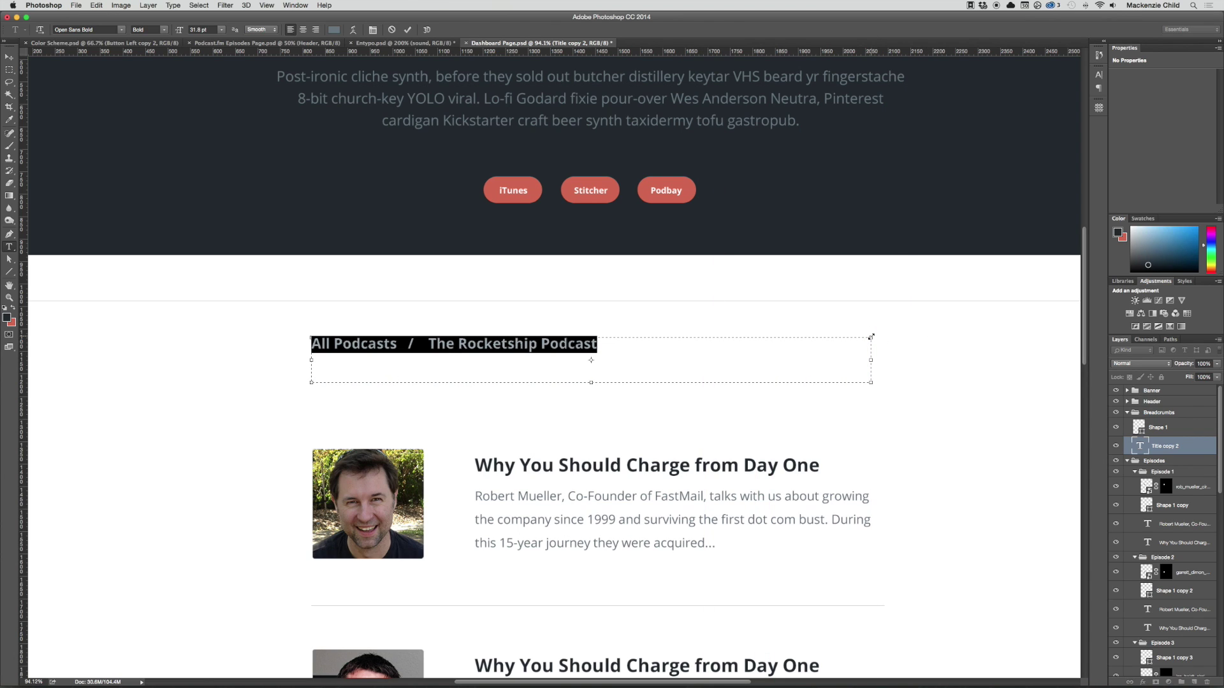
Step: Replace the breadcrumb with tabs 'Episodes', 'New Episode', 'Account Settings', 'View Podcast'
text(Episodes)
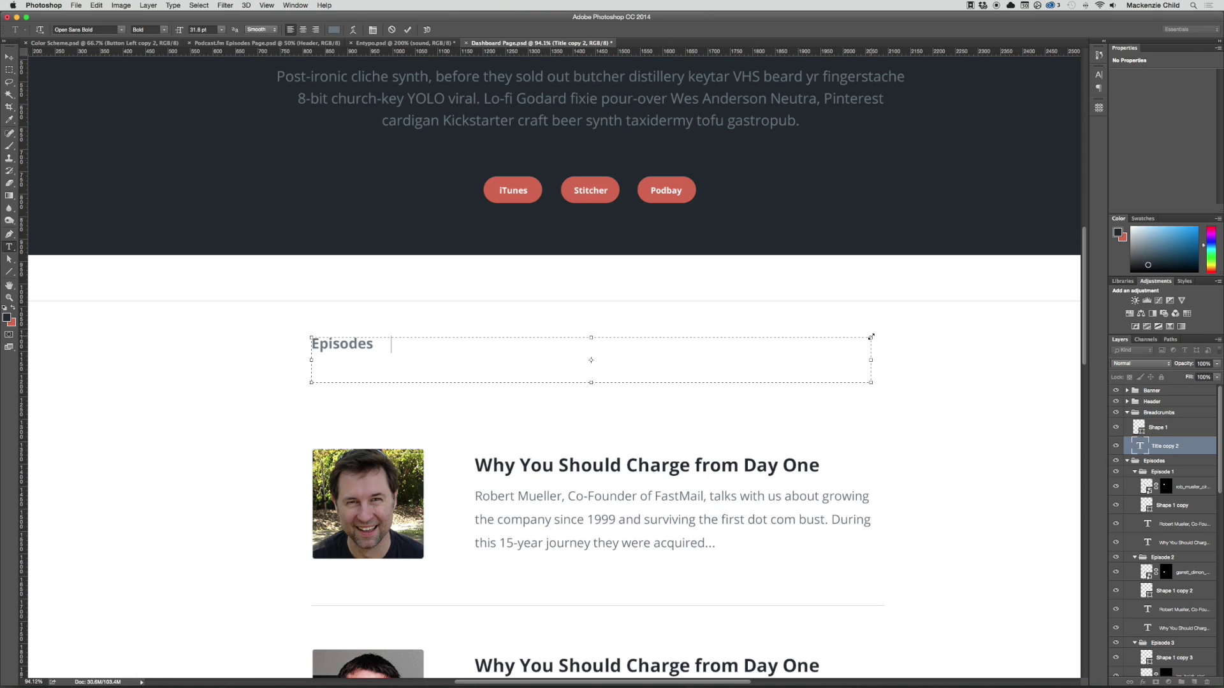
text(New Episode    Accco)
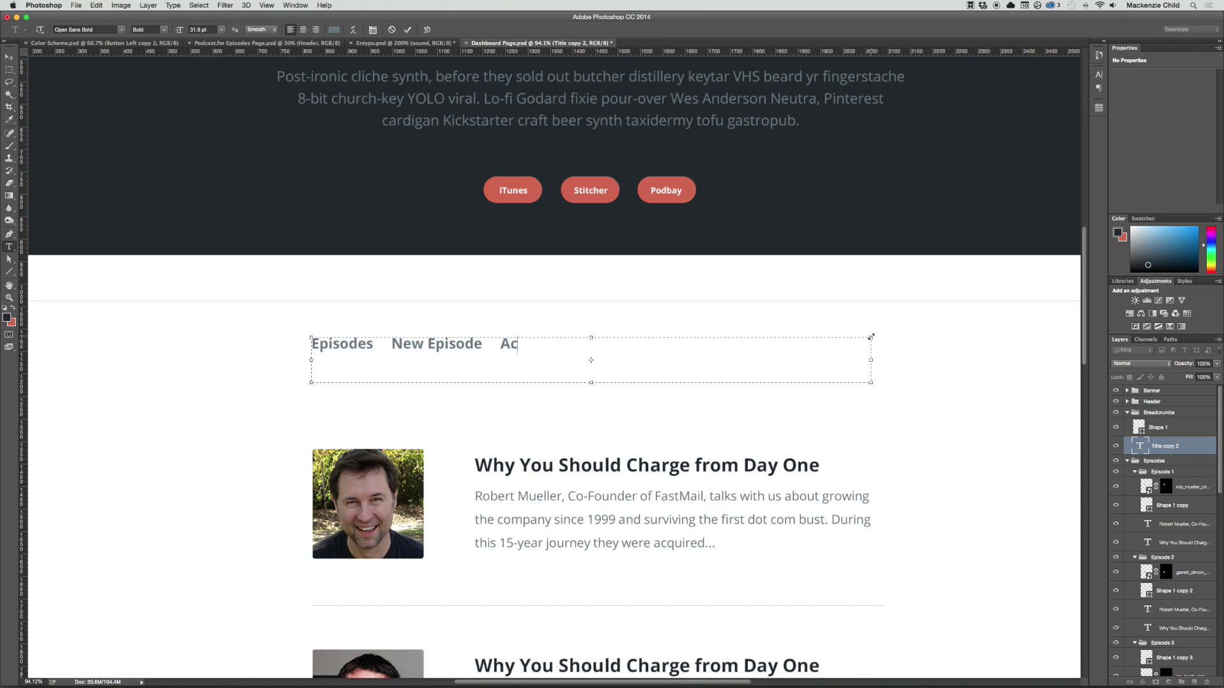
key(BackSpace)
key(BackSpace)
text(ount Settings)
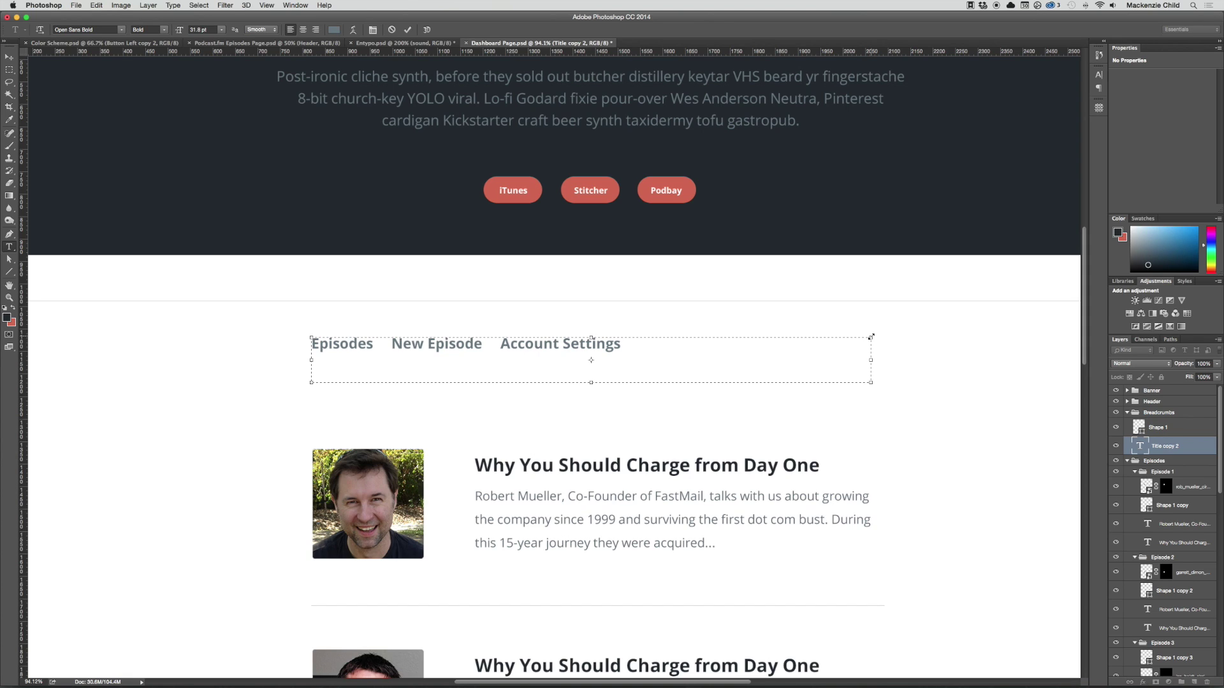
text(    View Podcast)
key(super+Return)
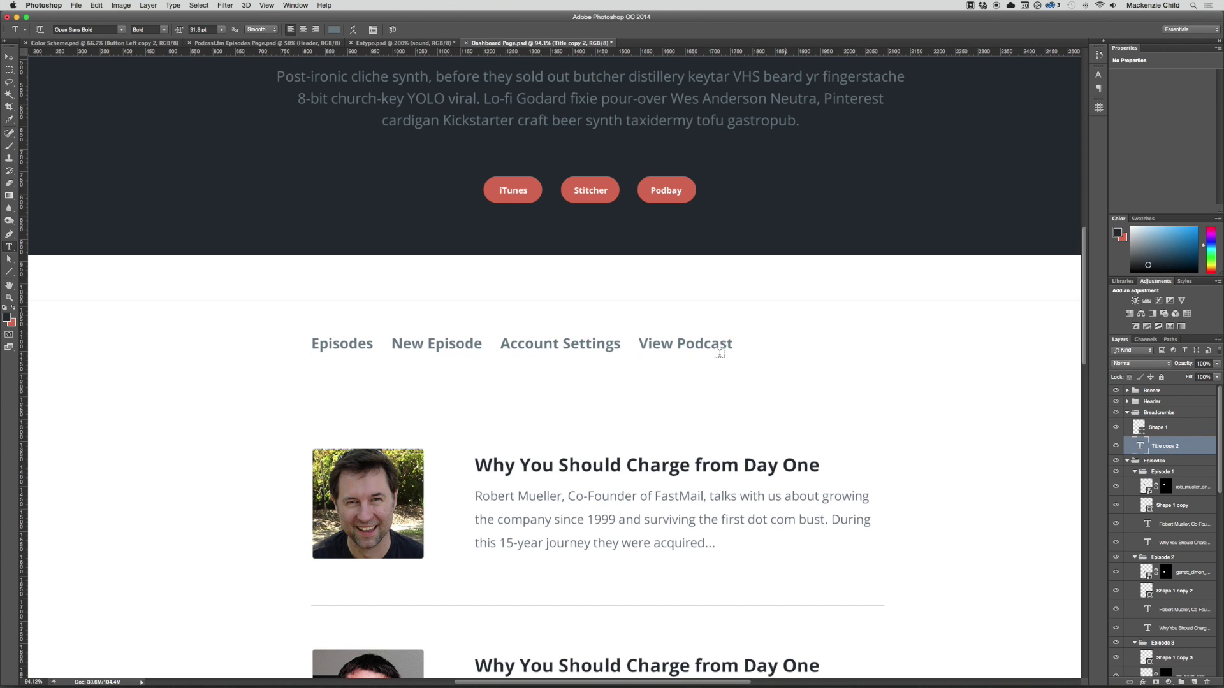
Step: Colour the Episodes tab red, sampled from the iTunes button, to mark it active
click(372, 344)
drag(372, 344, 303, 344)
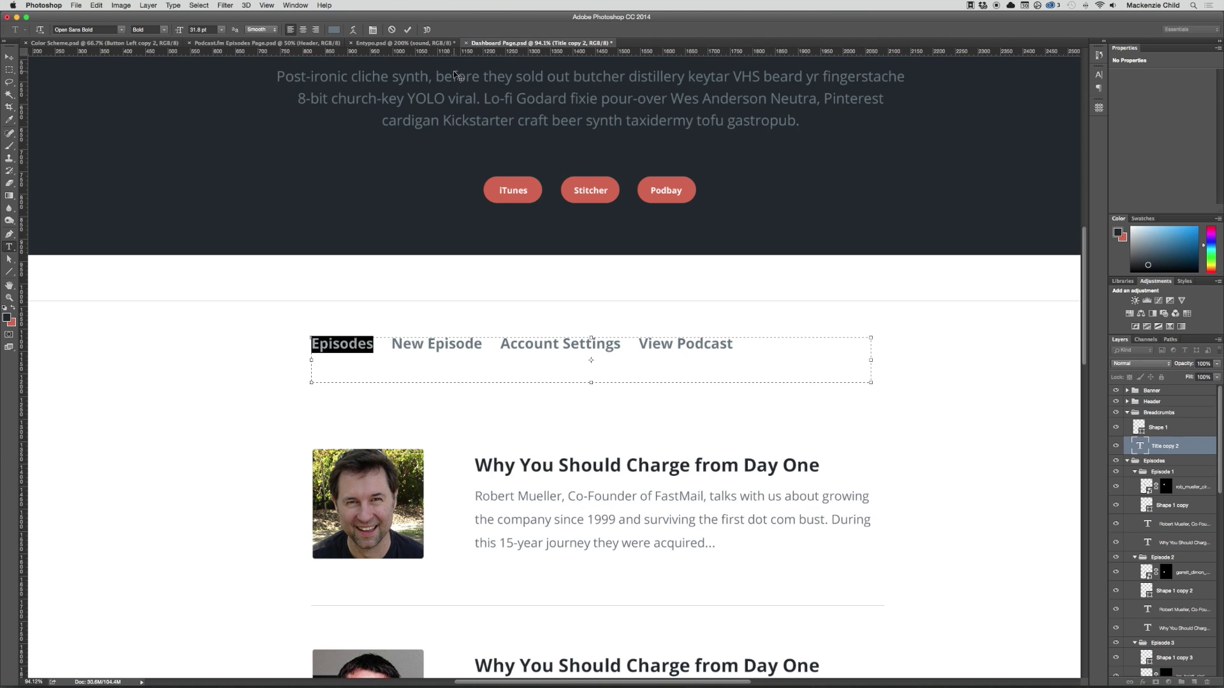
click(334, 30)
click(501, 188)
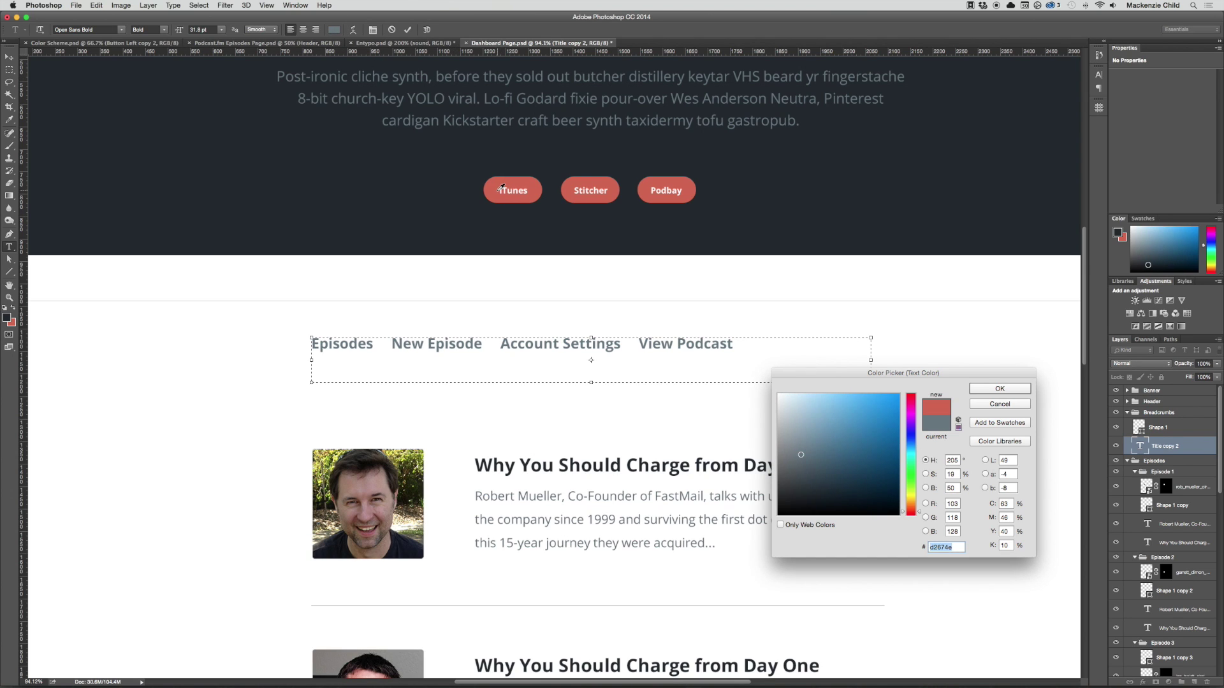
key(Return)
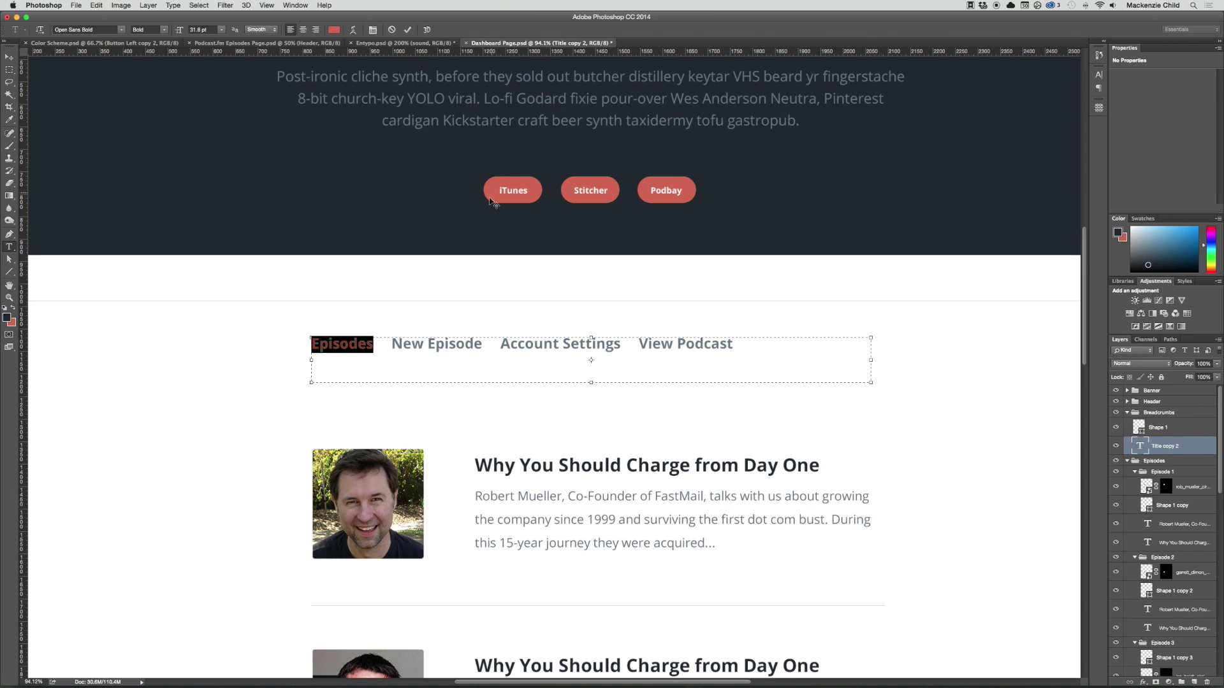
drag(598, 385, 591, 352)
click(589, 358)
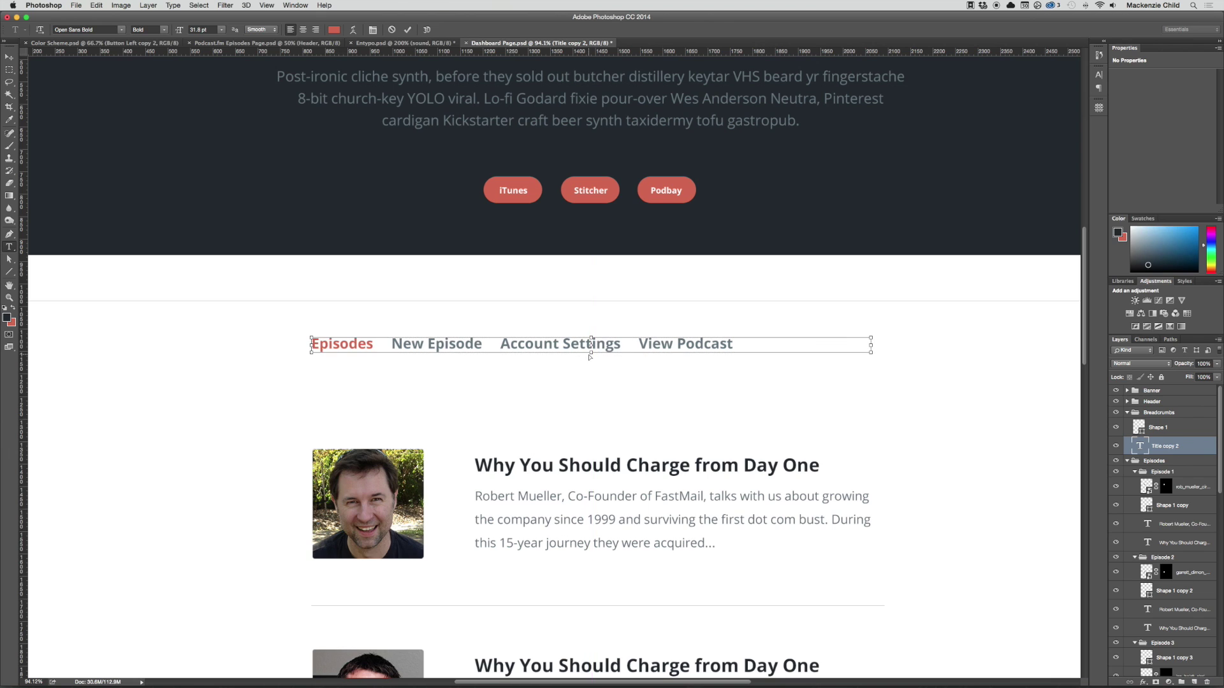
key(v)
scroll(600, 356, up, 2)
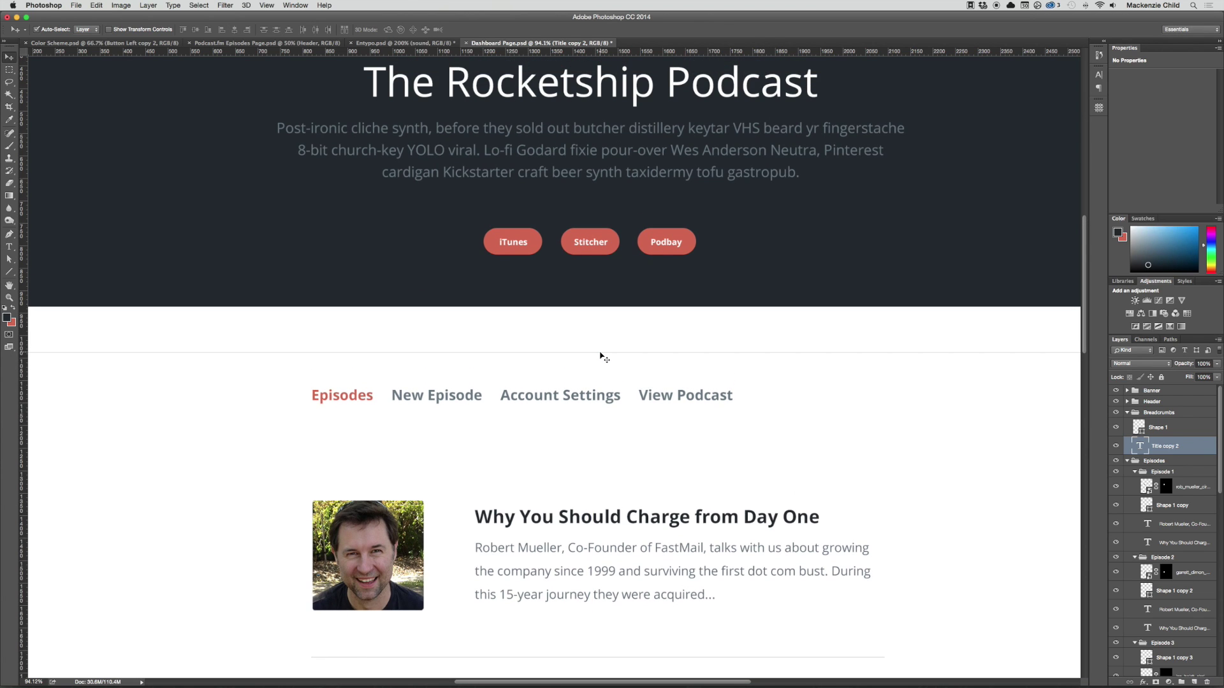
key(super+minus)
scroll(551, 459, up, 3)
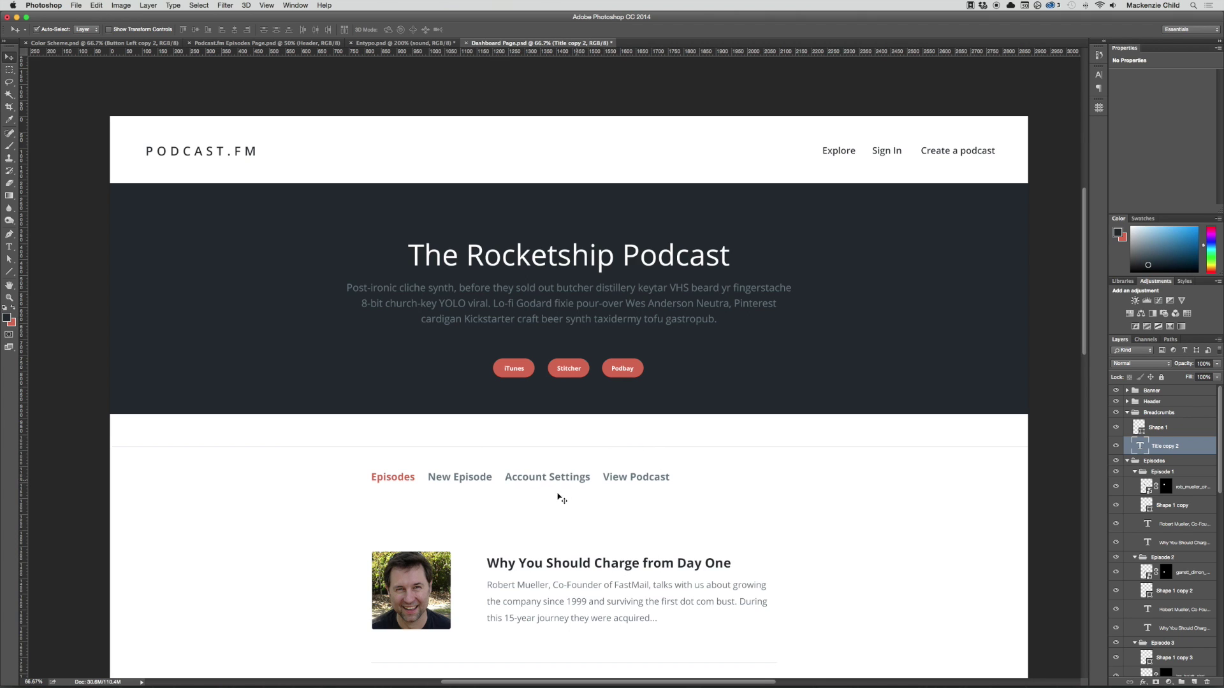
scroll(561, 499, down, 1)
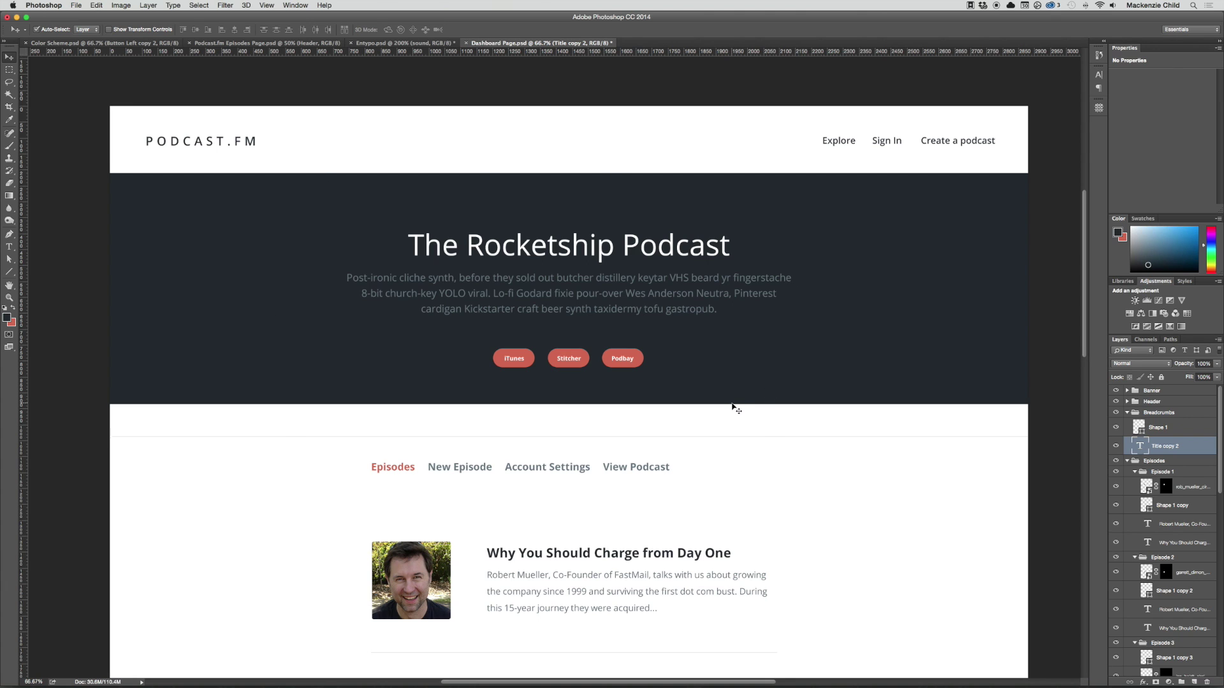
scroll(669, 483, down, 5)
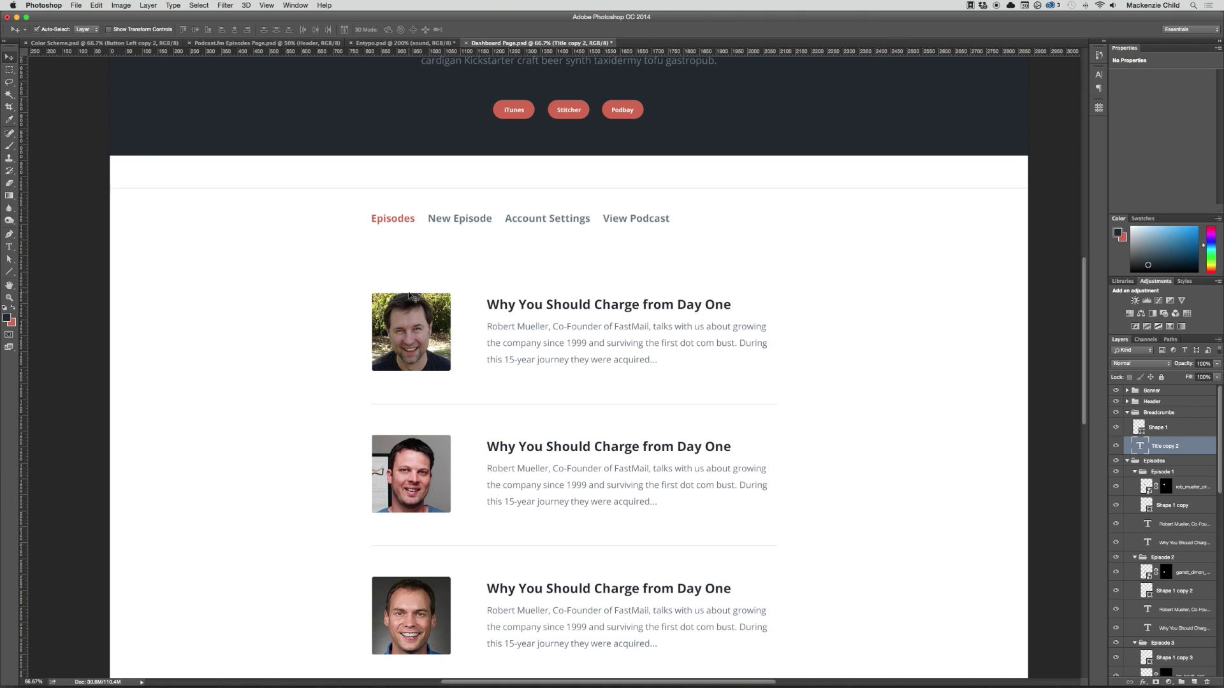
scroll(482, 274, up, 2)
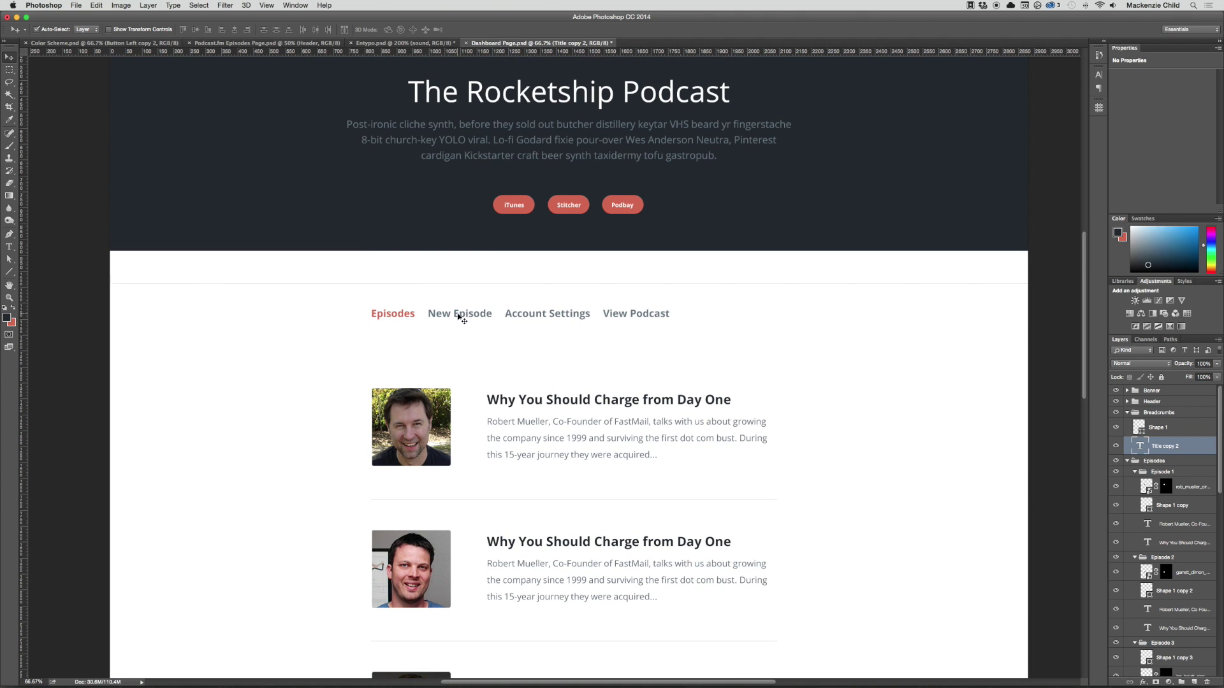
Step: Raise the tab links slightly and fine-tune the divider line's vertical position
drag(459, 314, 458, 295)
click(265, 298)
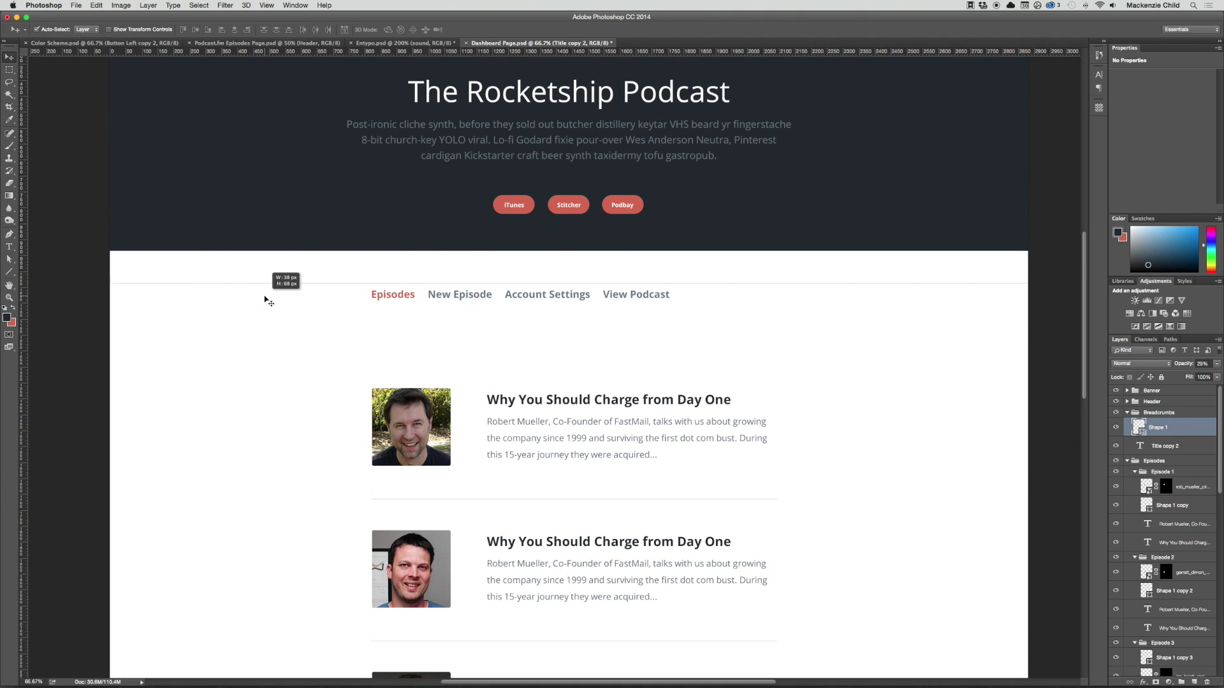
key(shift+Down)
key(shift+Down)
key(shift+Down)
key(shift+Down)
key(shift+Down)
key(shift+Down)
key(shift+Down)
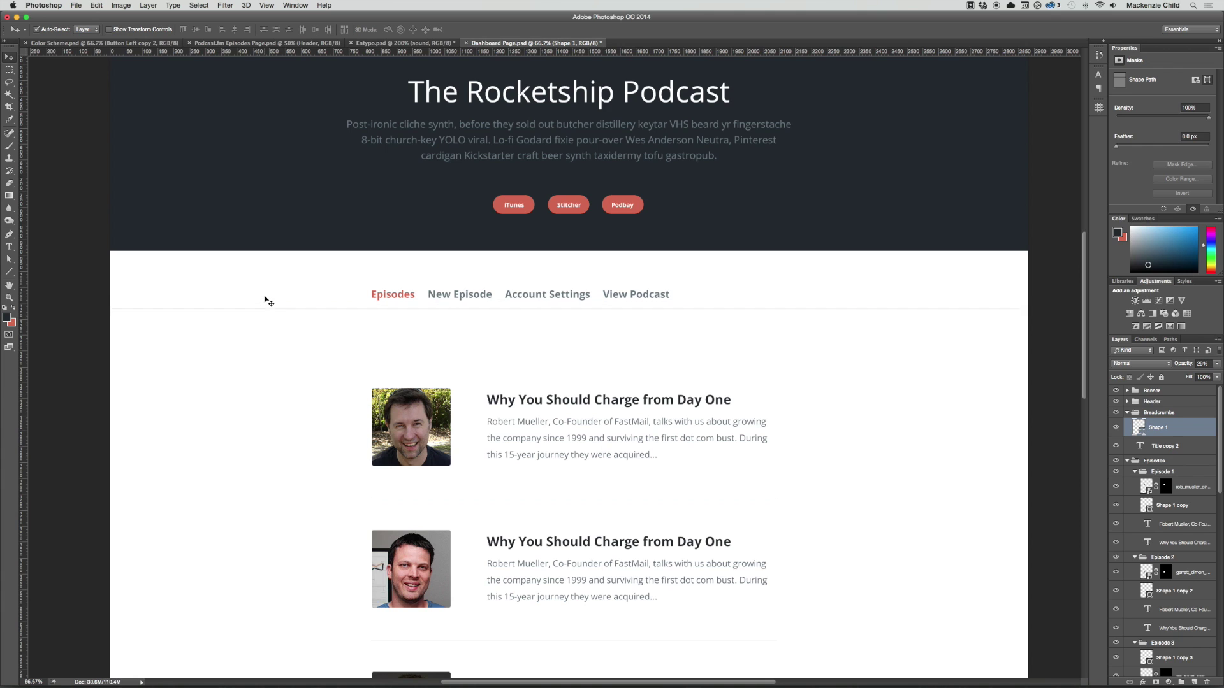
key(shift+Up)
key(shift+Up)
key(shift+Down)
Step: Shorten the divider line from its left end to match the episode column width
key(super+t)
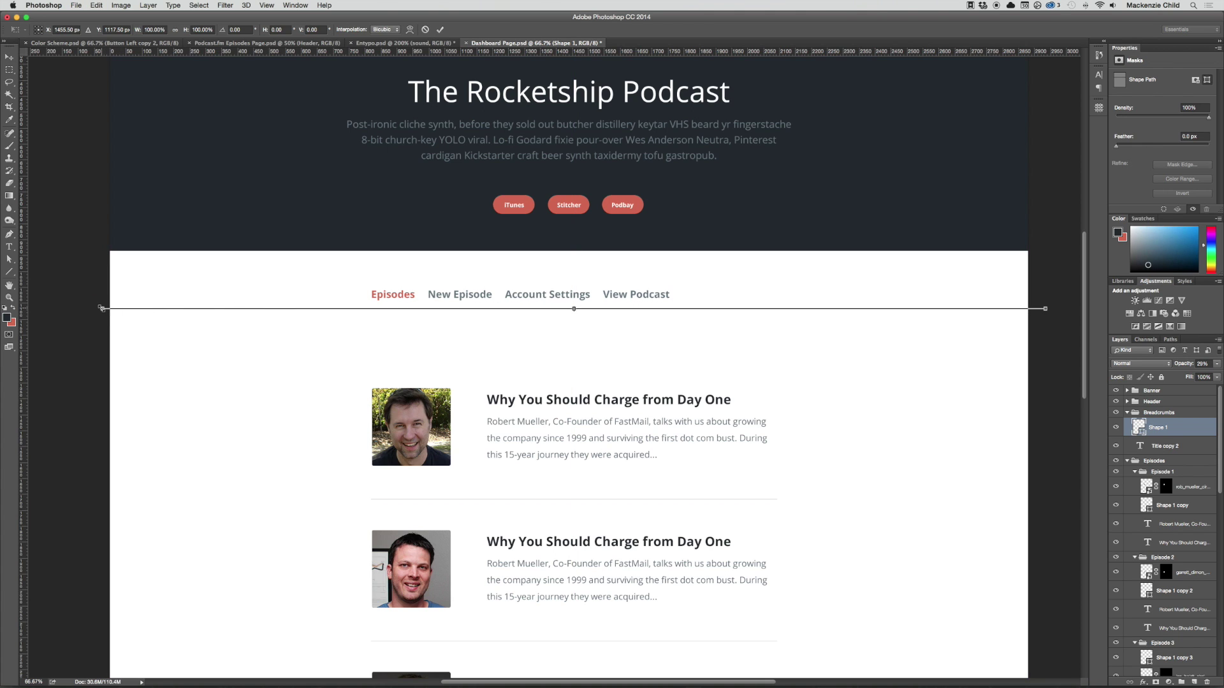
scroll(265, 306, up, 3)
scroll(573, 338, left, 5)
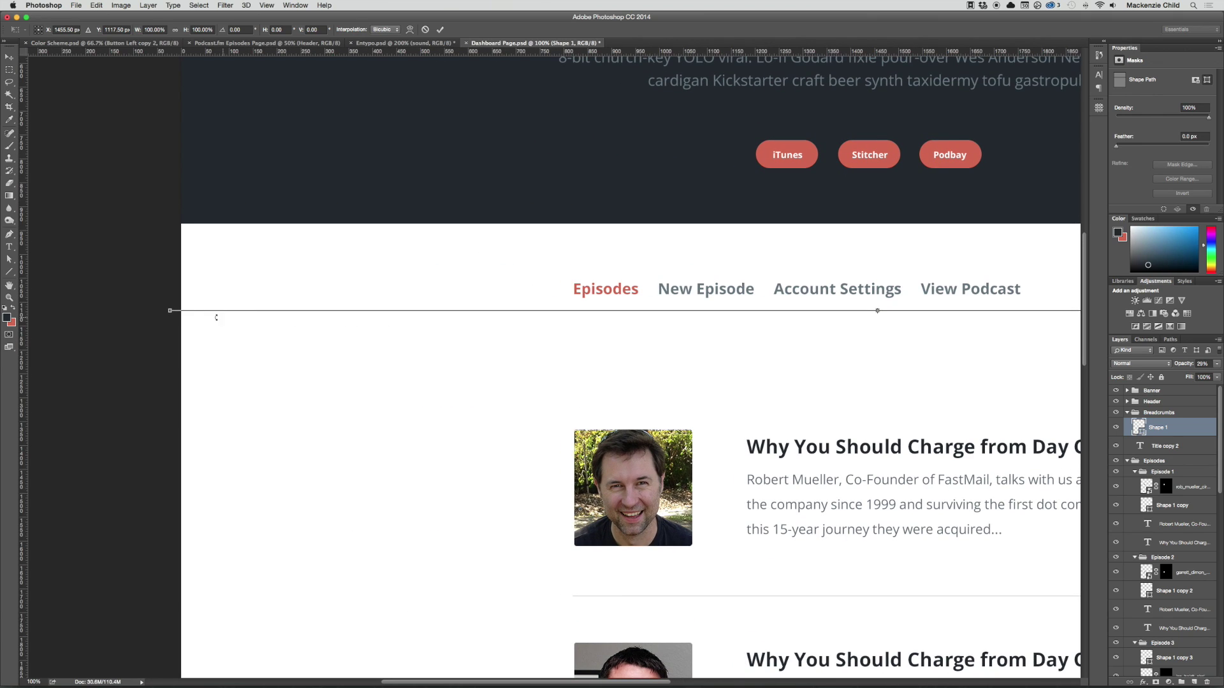
drag(168, 311, 573, 316)
scroll(603, 327, right, 10)
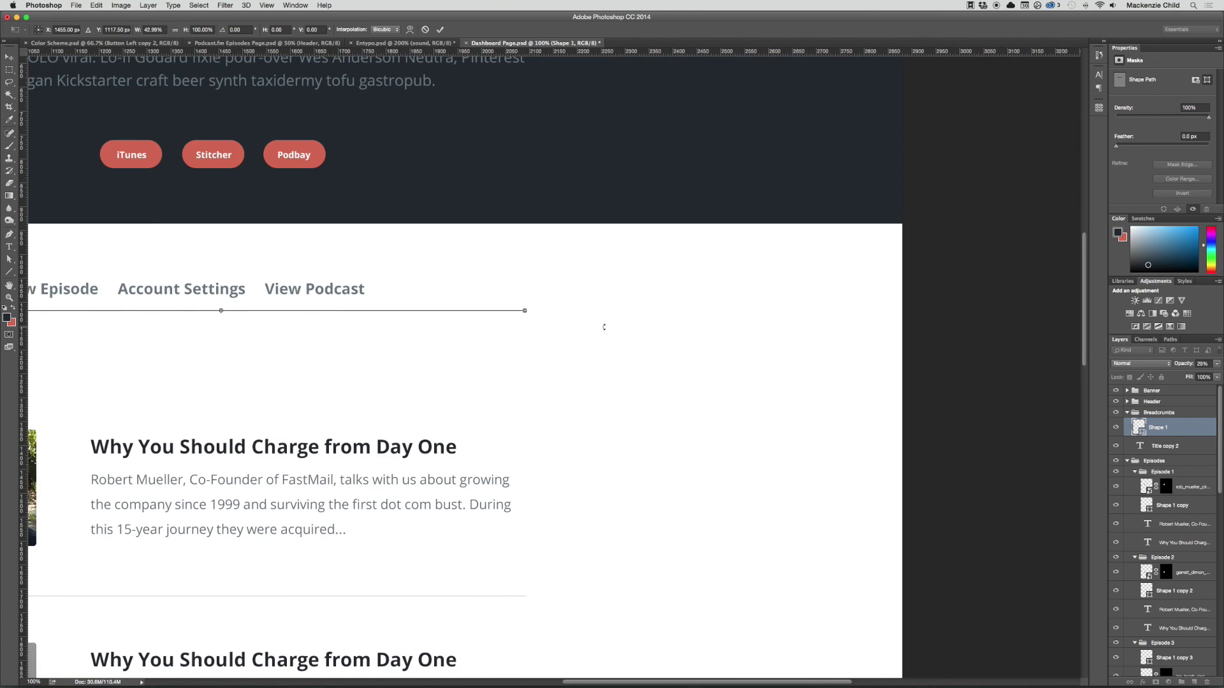
key(Return)
key(super+minus)
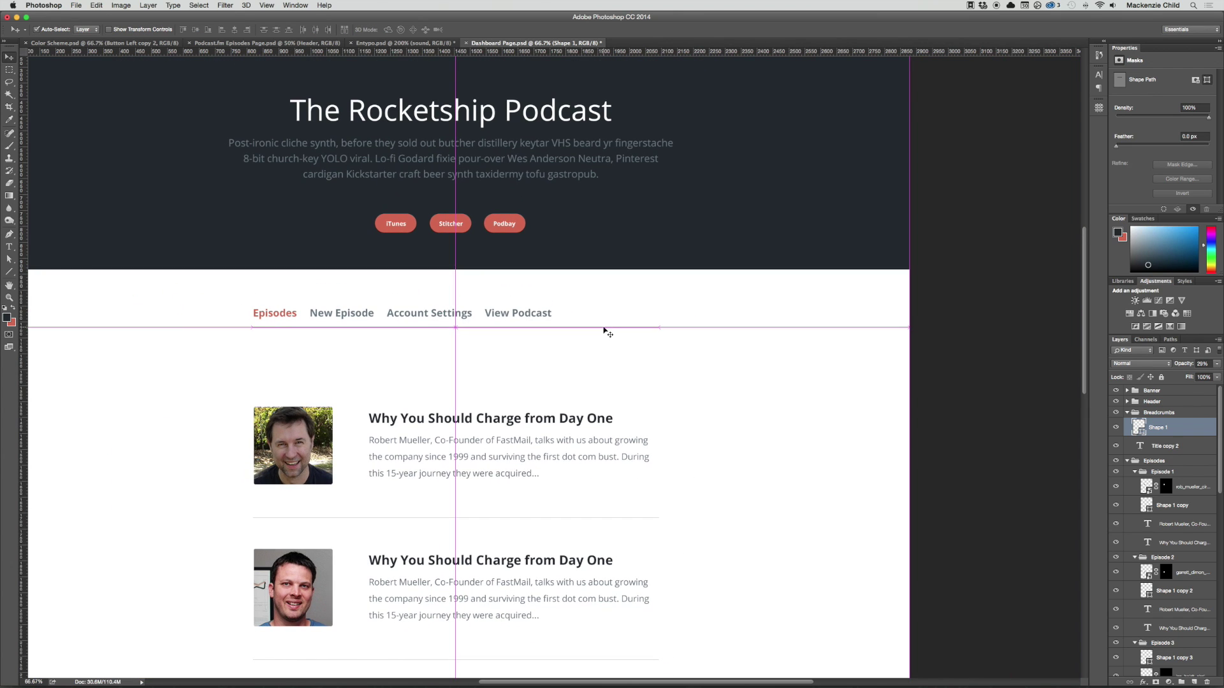
Step: Select the episode groups and drag them up just beneath the tab divider line
key(super+minus)
scroll(669, 486, down, 5)
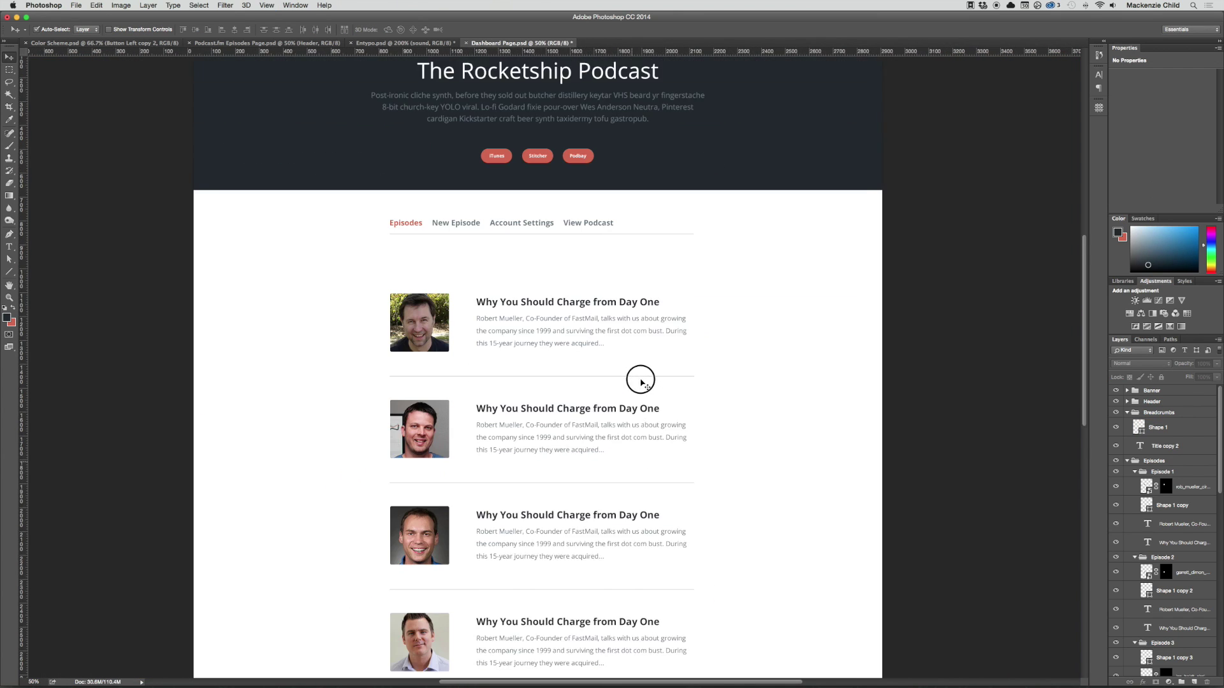
drag(347, 169, 593, 676)
scroll(470, 379, up, 5)
drag(469, 378, 418, 345)
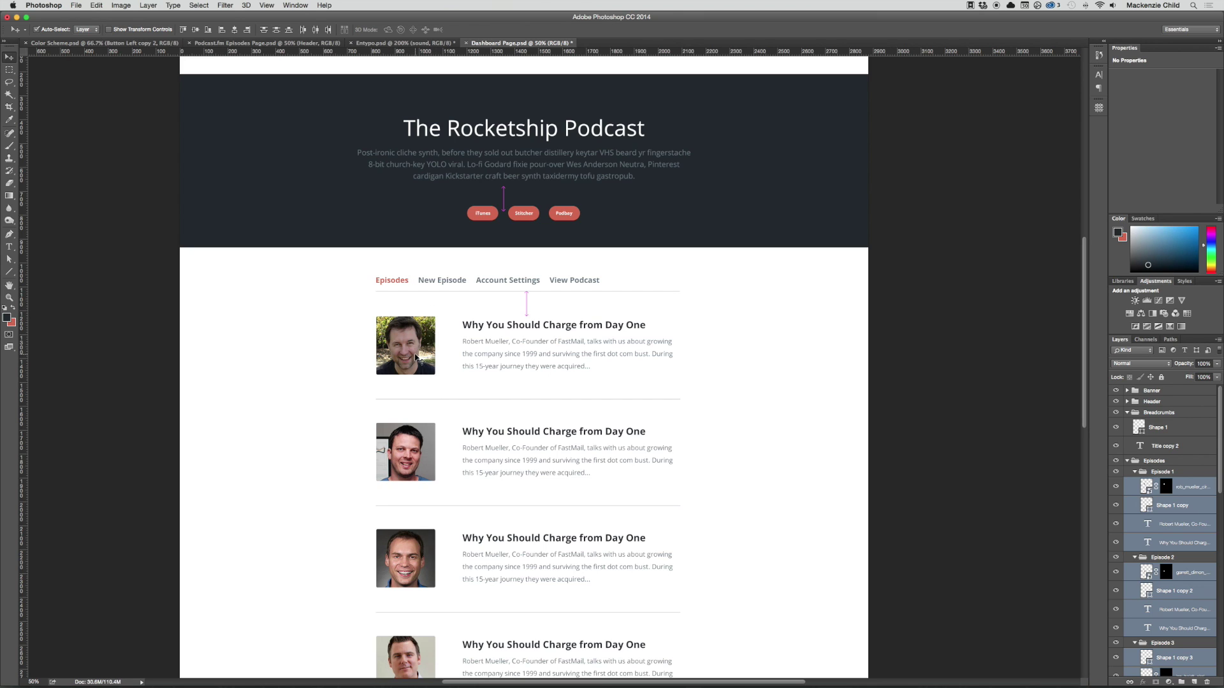
drag(419, 355, 418, 353)
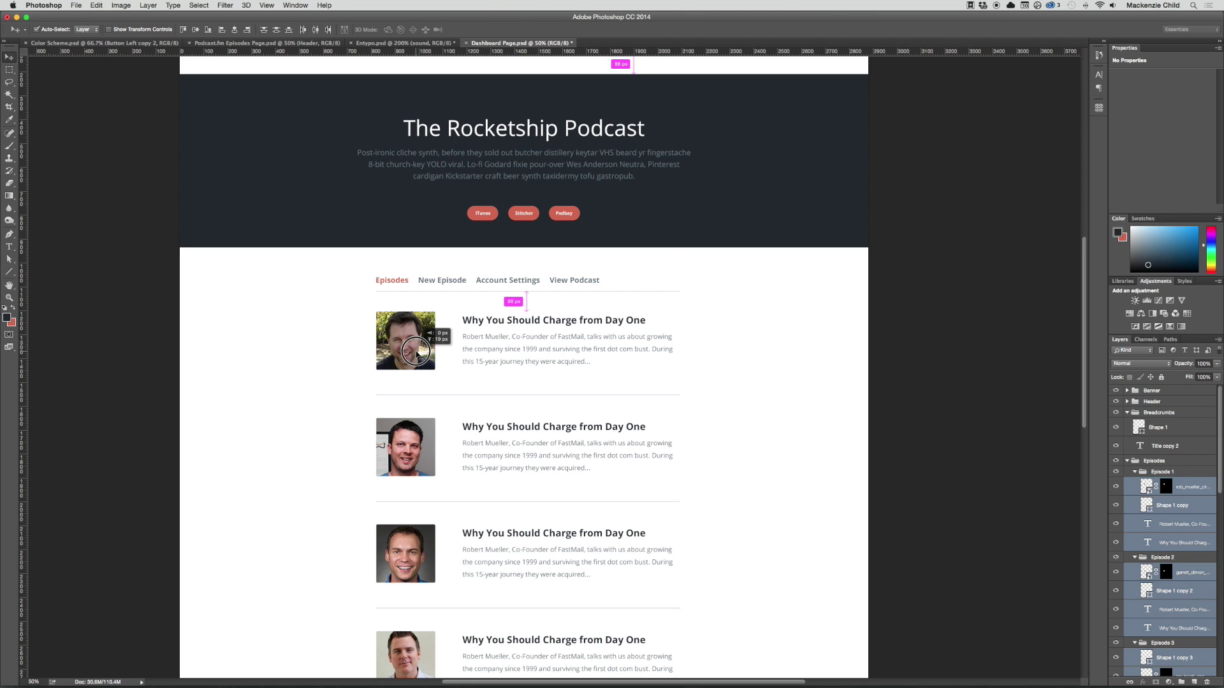
Step: Nudge the episode list down a few pixels to fine-tune its spacing
scroll(417, 354, down, 3)
key(shift+Down)
key(shift+Down)
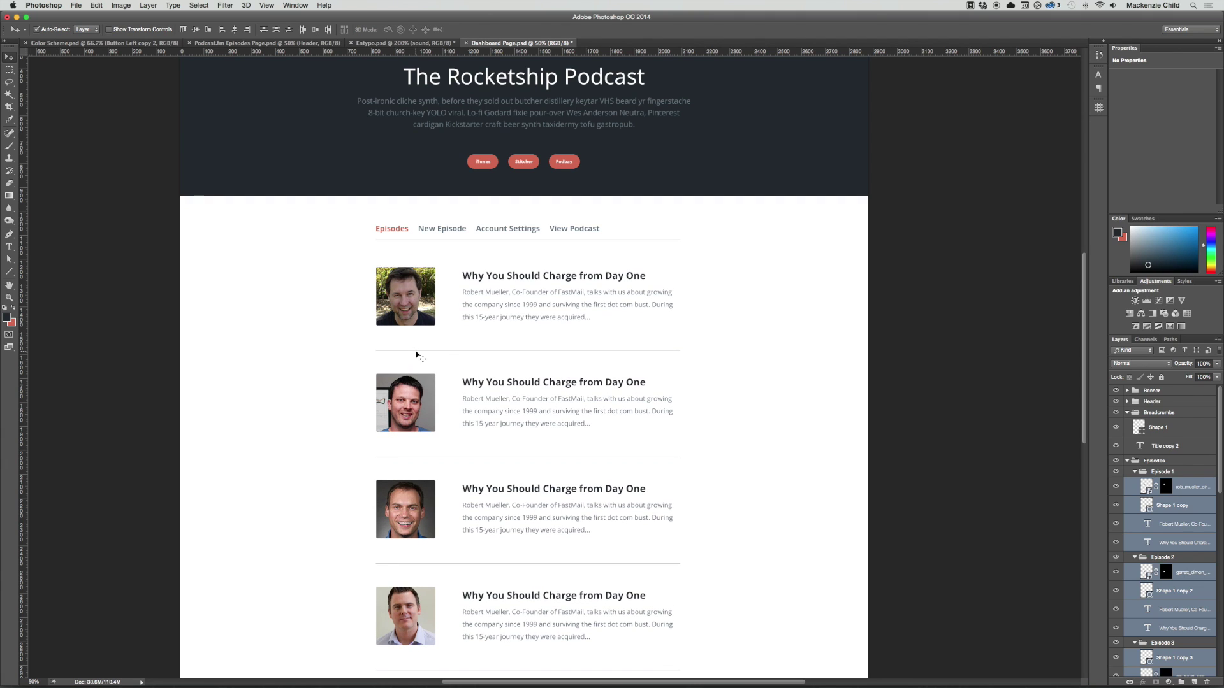
key(Up)
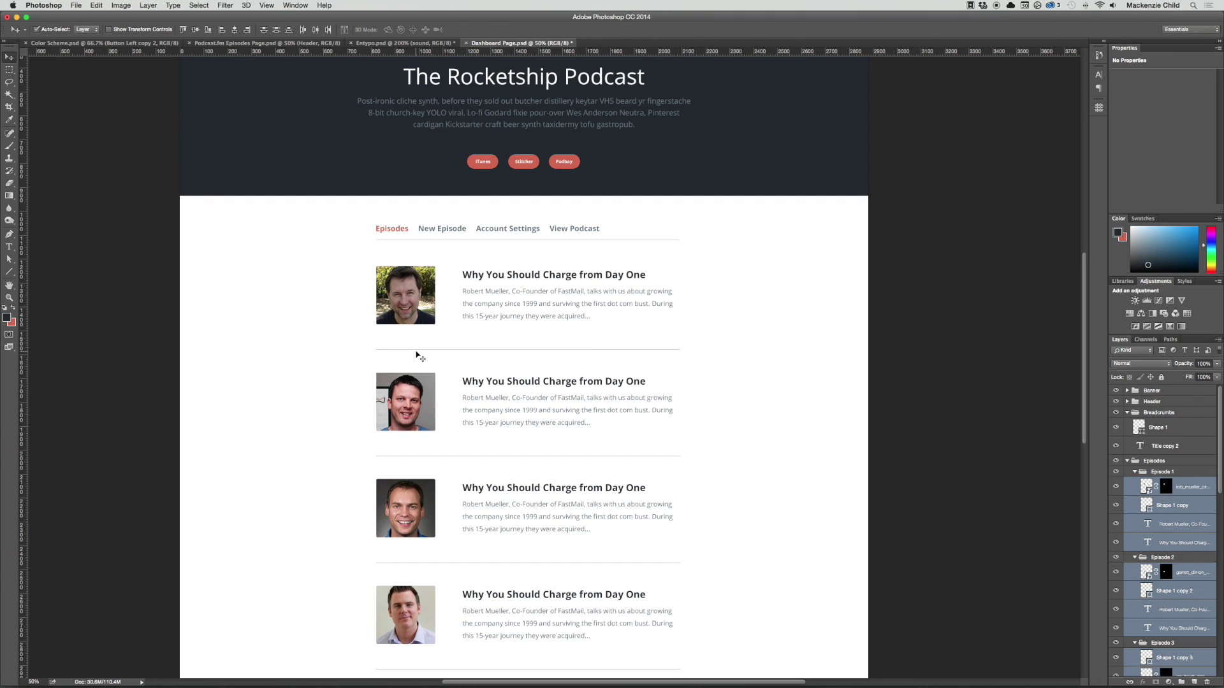
Step: Add 'Dashboard' to the banner title so it reads 'The Rocketship Podcast Dashboard'
key(super+1)
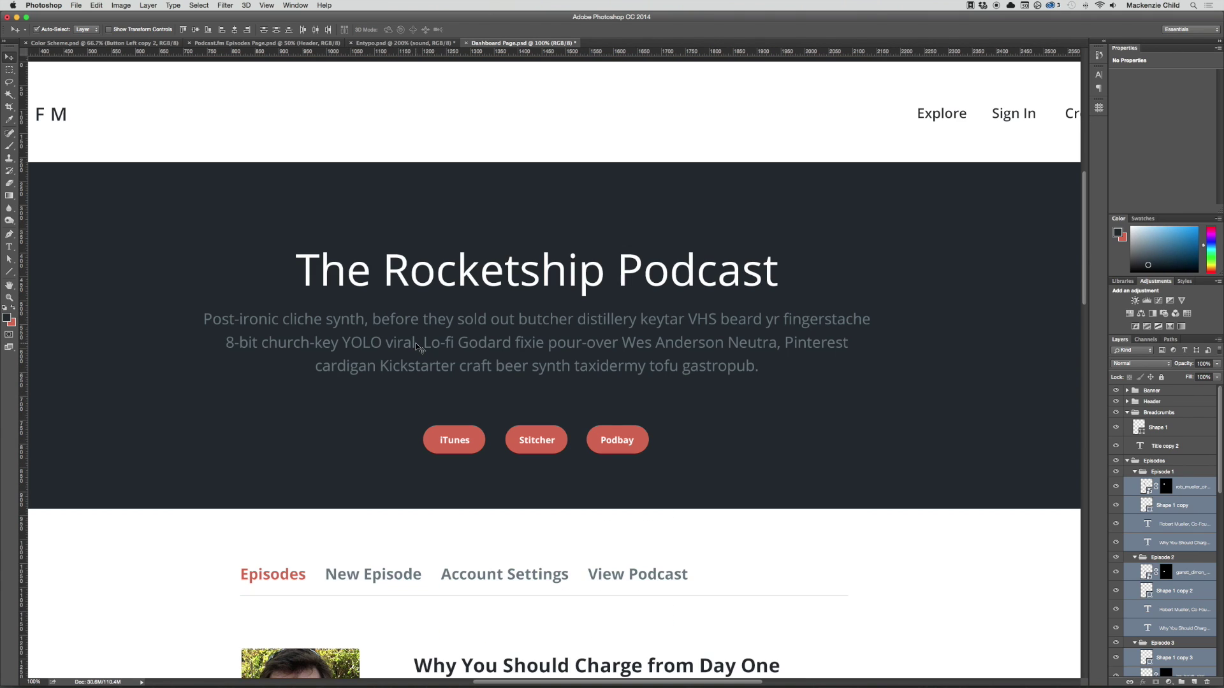
scroll(418, 346, left, 3)
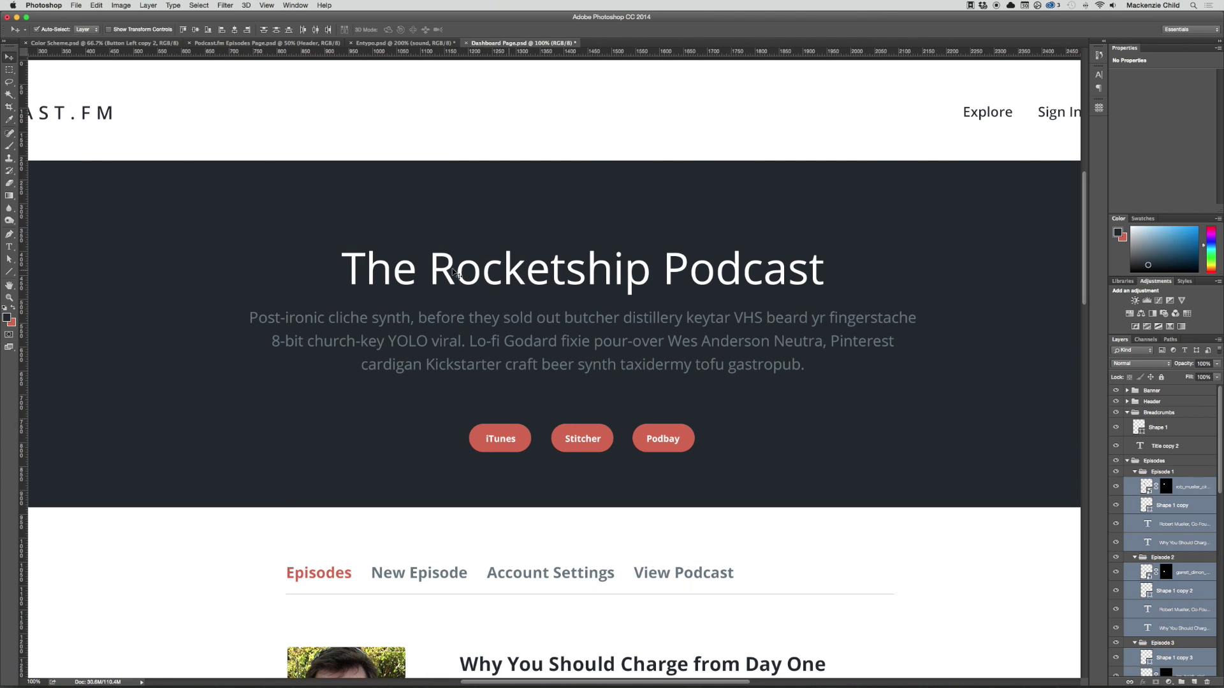
key(t)
click(802, 272)
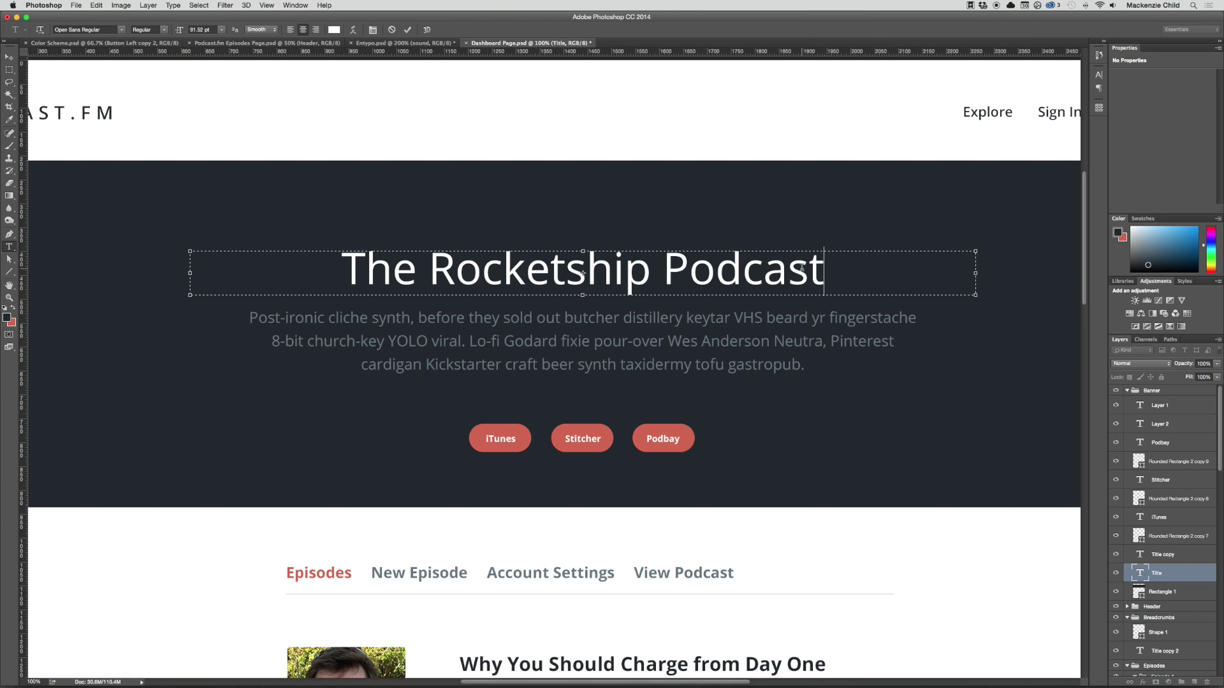
text(Dash)
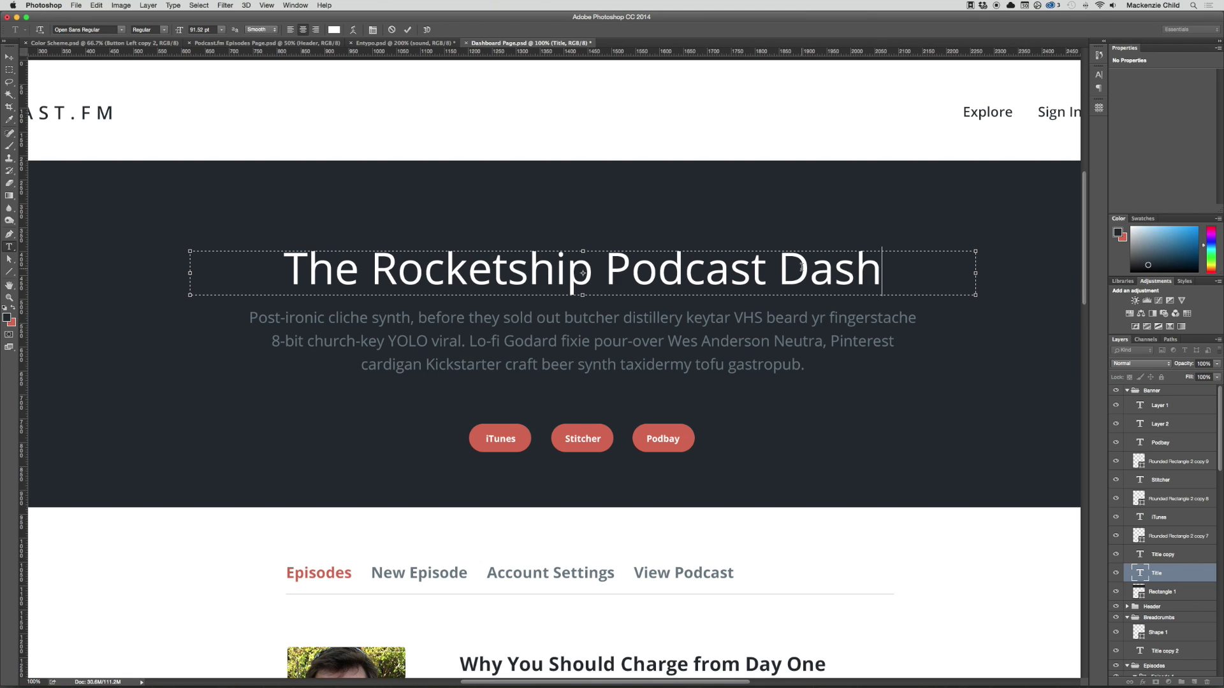
text(board)
key(ctrl+Return)
key(v)
click(739, 342)
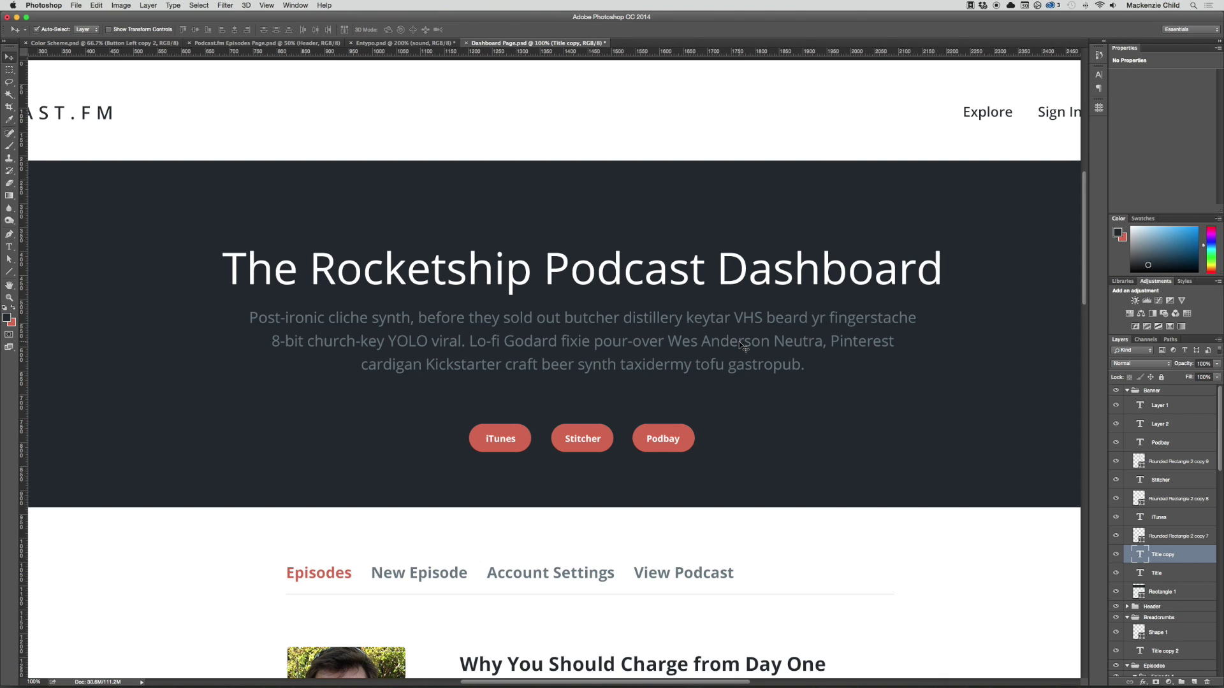
Step: Delete the banner paragraph and the iTunes, Stitcher and Podbay buttons
key(Delete)
drag(701, 503, 446, 399)
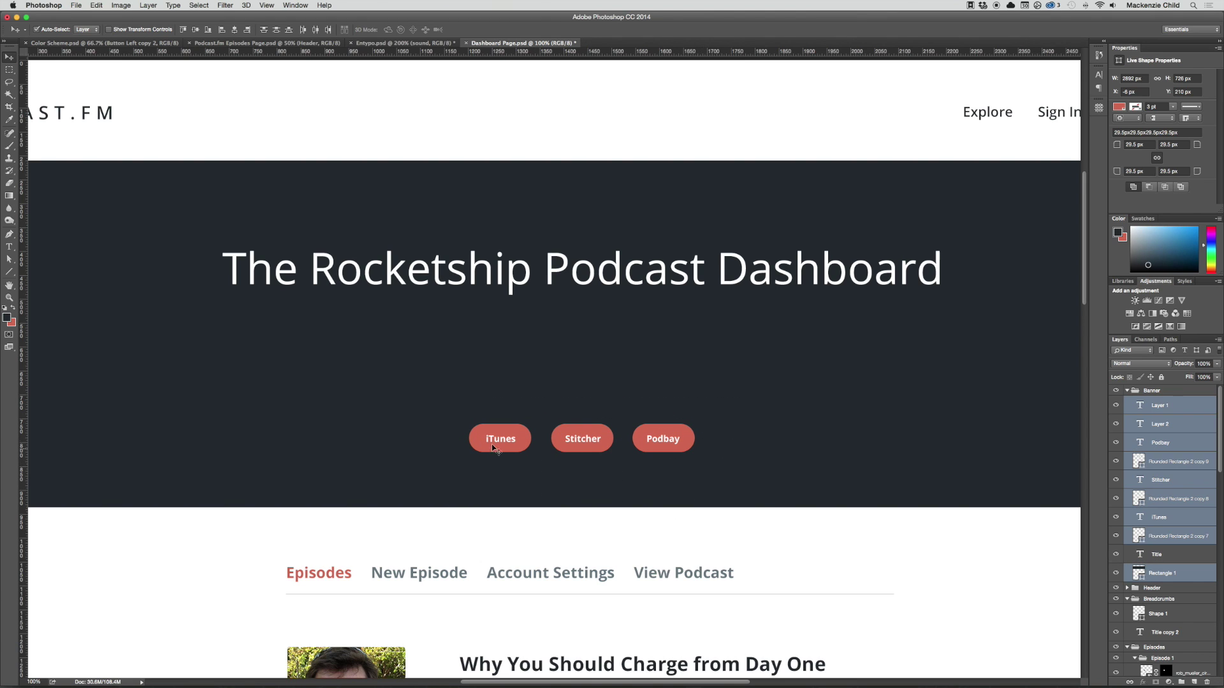
shift+click(710, 489)
key(Delete)
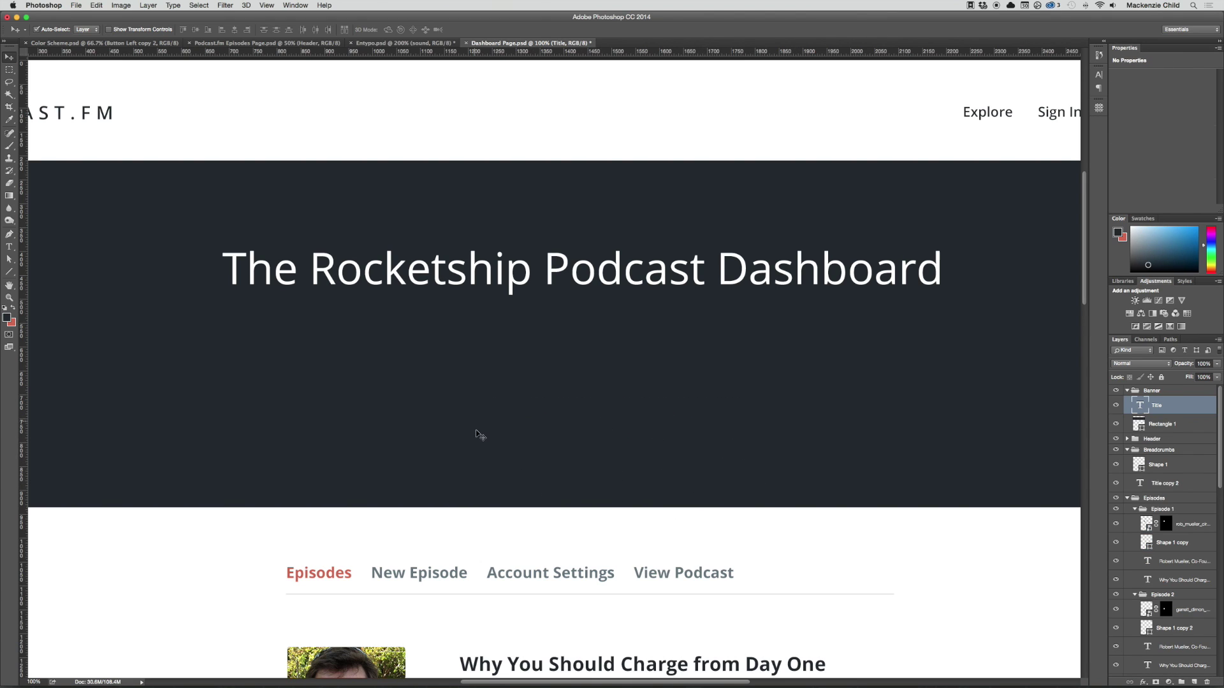
Step: Shorten the dark banner background by dragging its bottom edge up
click(549, 478)
key(super+minus)
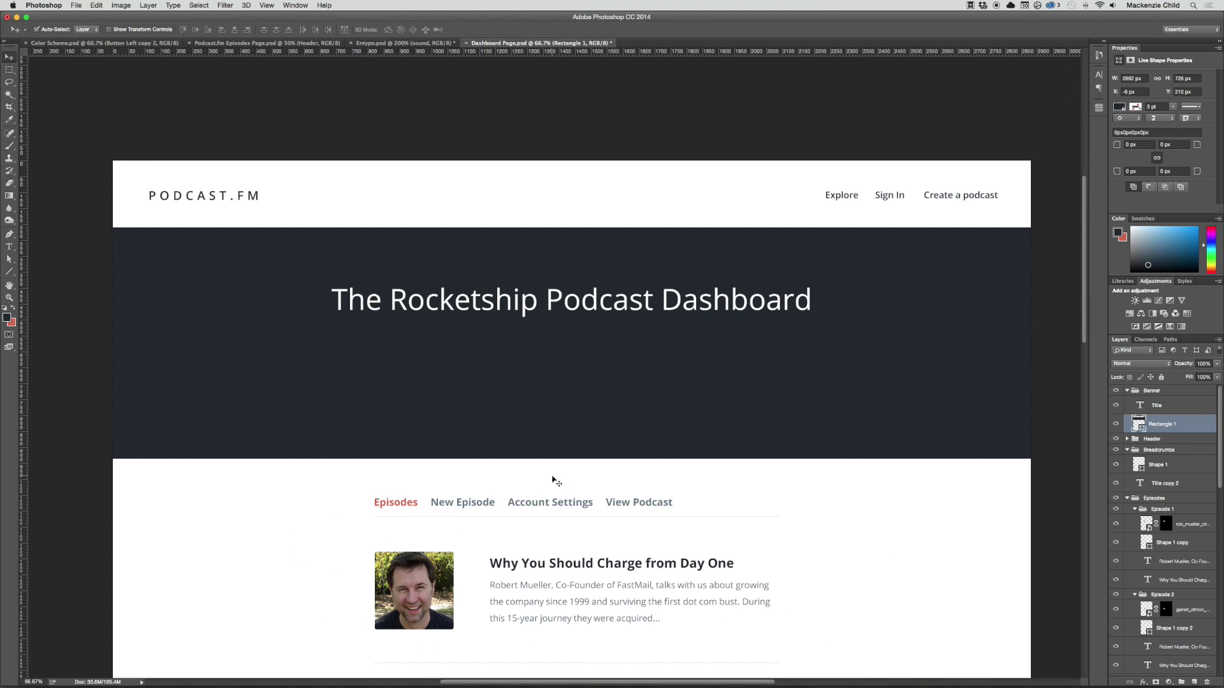
key(super+t)
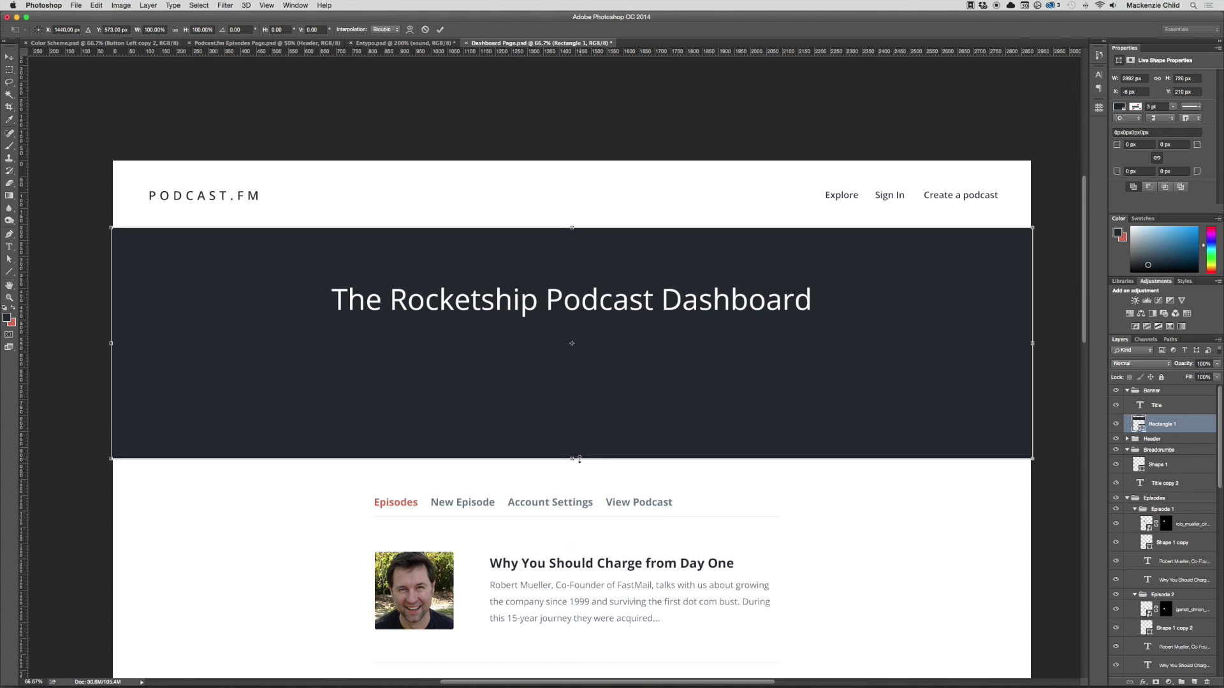
drag(572, 459, 575, 373)
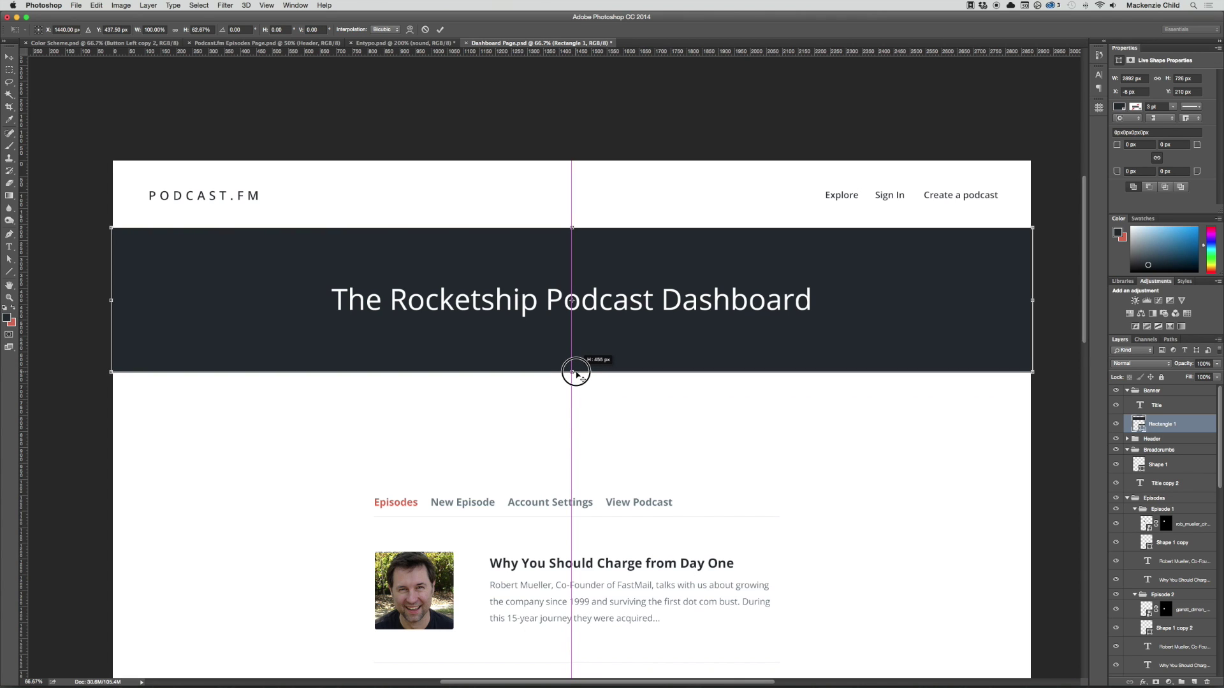
Step: Apply the banner resize and move the tabs and episode list up toward it
key(Return)
scroll(583, 446, down, 2)
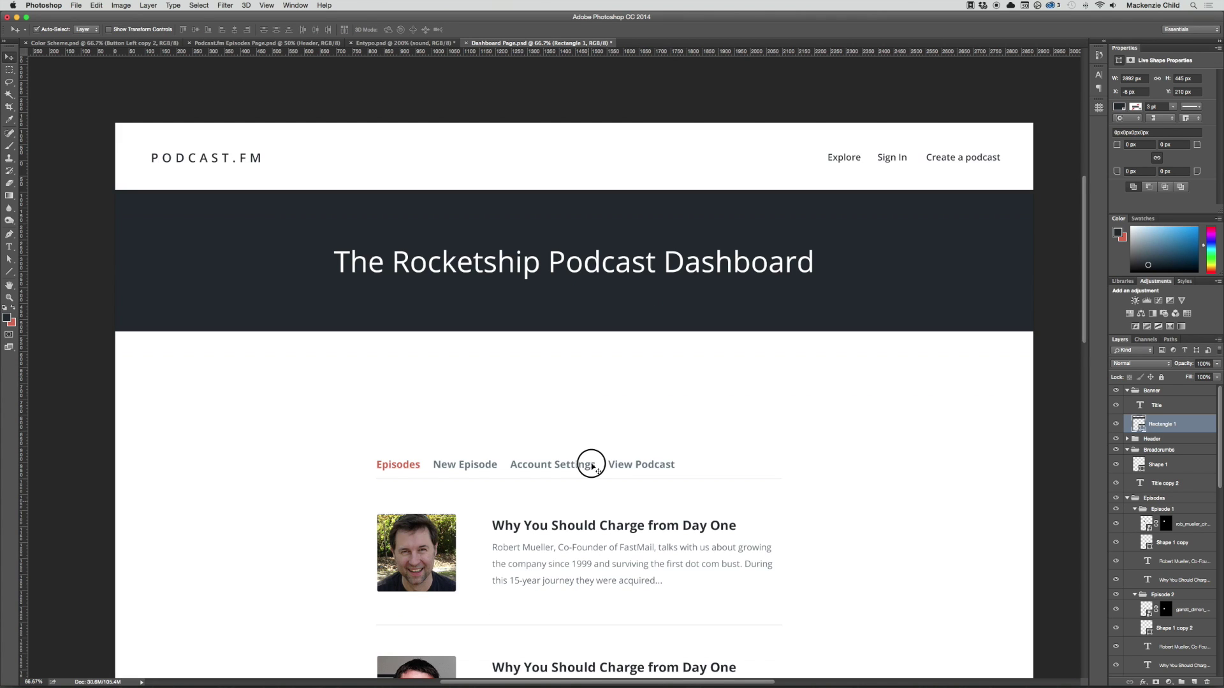
key(super+minus)
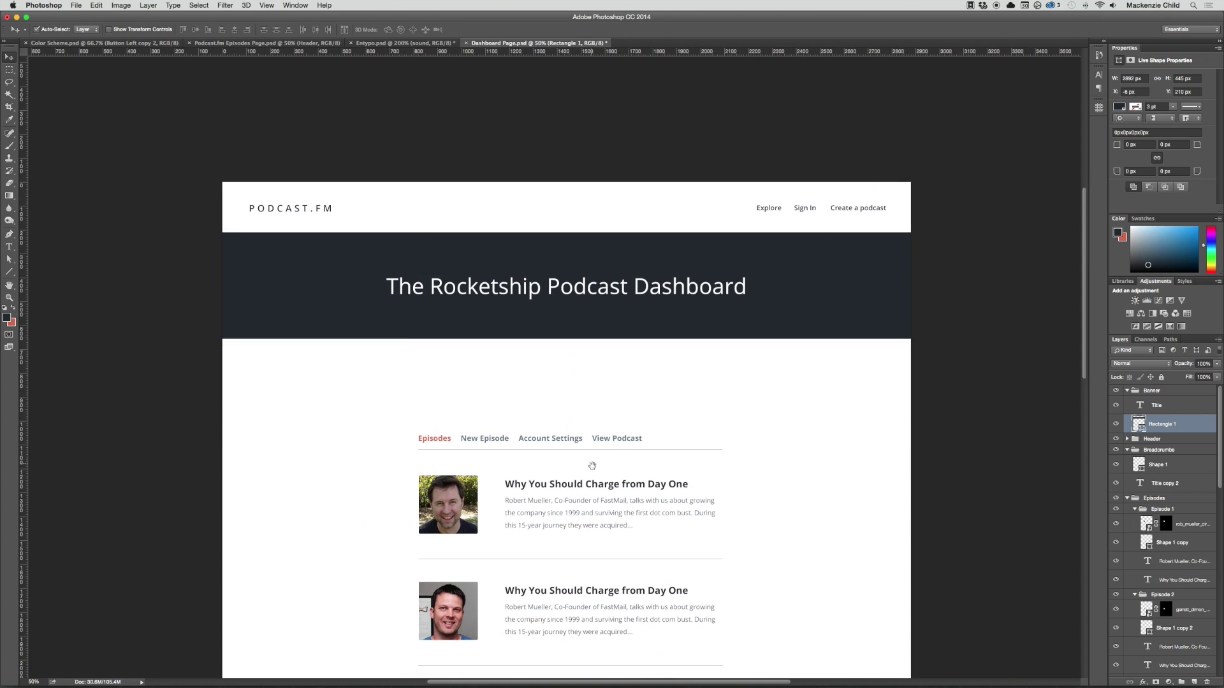
scroll(633, 419, down, 3)
drag(453, 387, 634, 683)
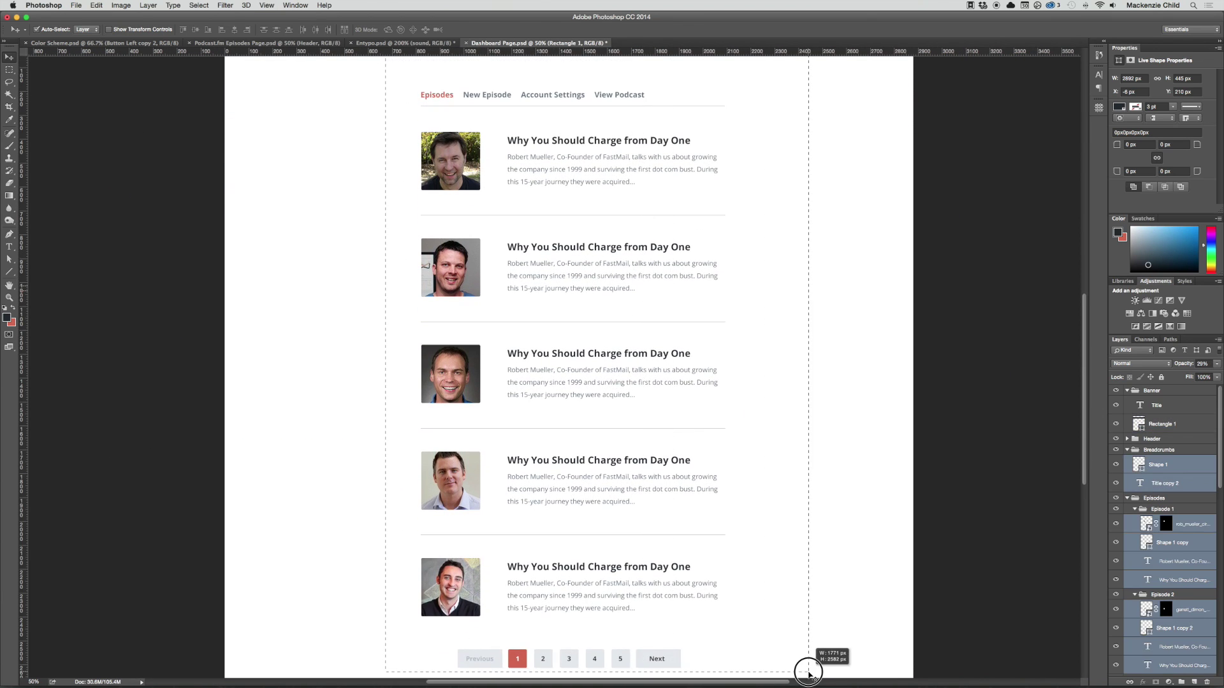
scroll(726, 573, up, 5)
drag(499, 440, 499, 372)
Step: Crop the canvas bottom to just below the pagination
scroll(839, 487, down, 5)
scroll(840, 487, down, 2)
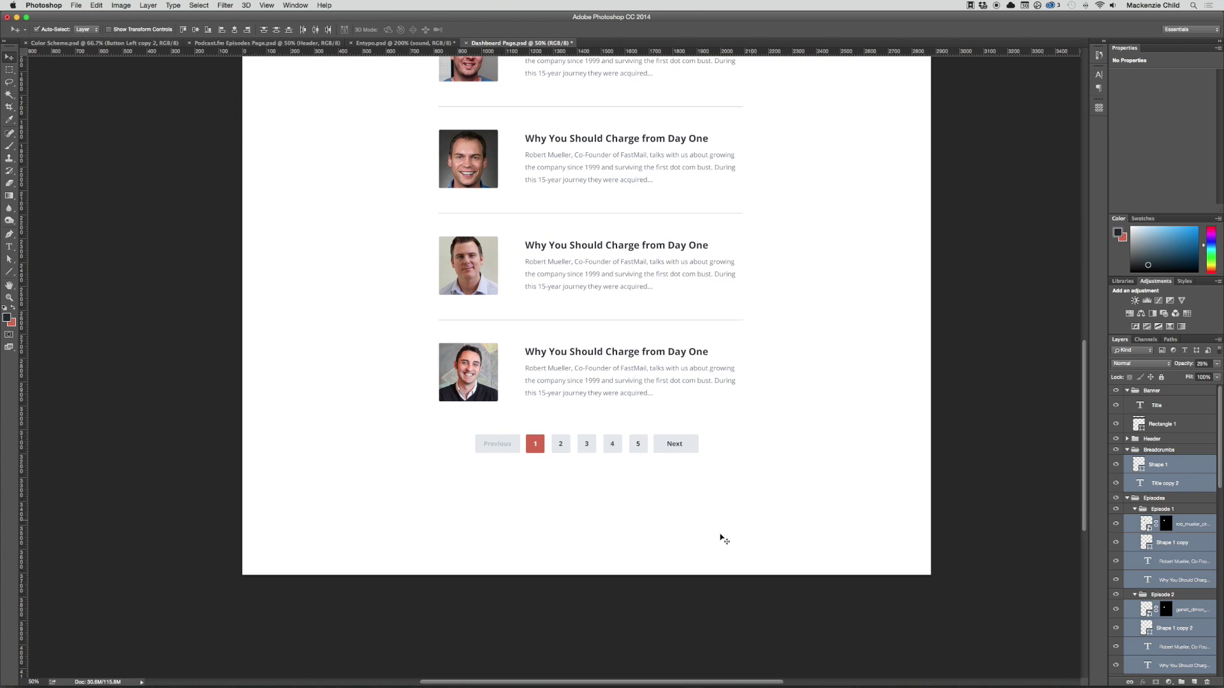
key(c)
drag(584, 575, 584, 531)
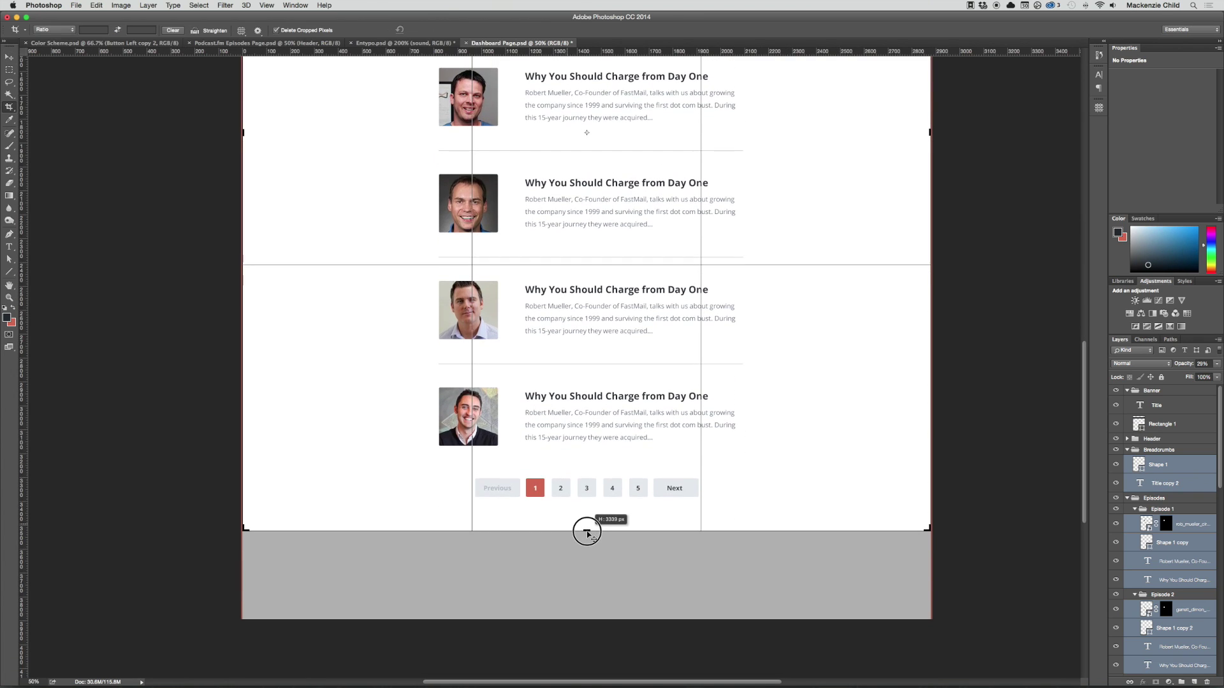
key(Return)
scroll(769, 494, up, 10)
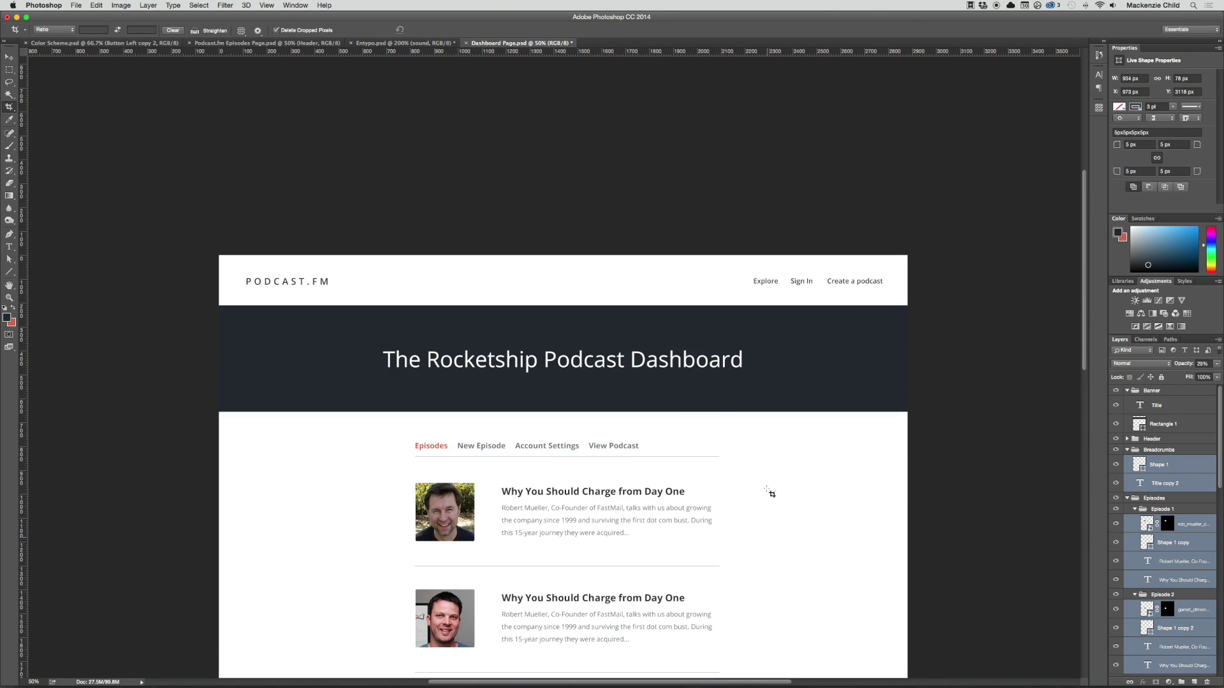
Step: Nudge the dashboard title down slightly within the banner
key(v)
click(903, 500)
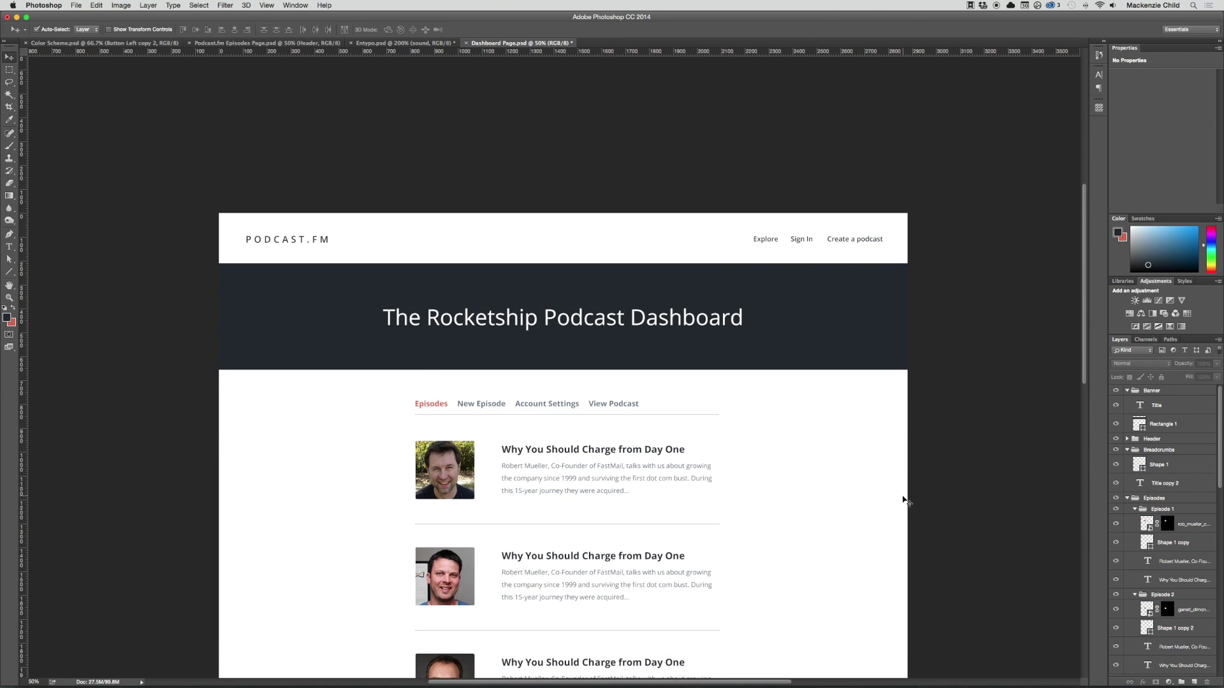
click(669, 318)
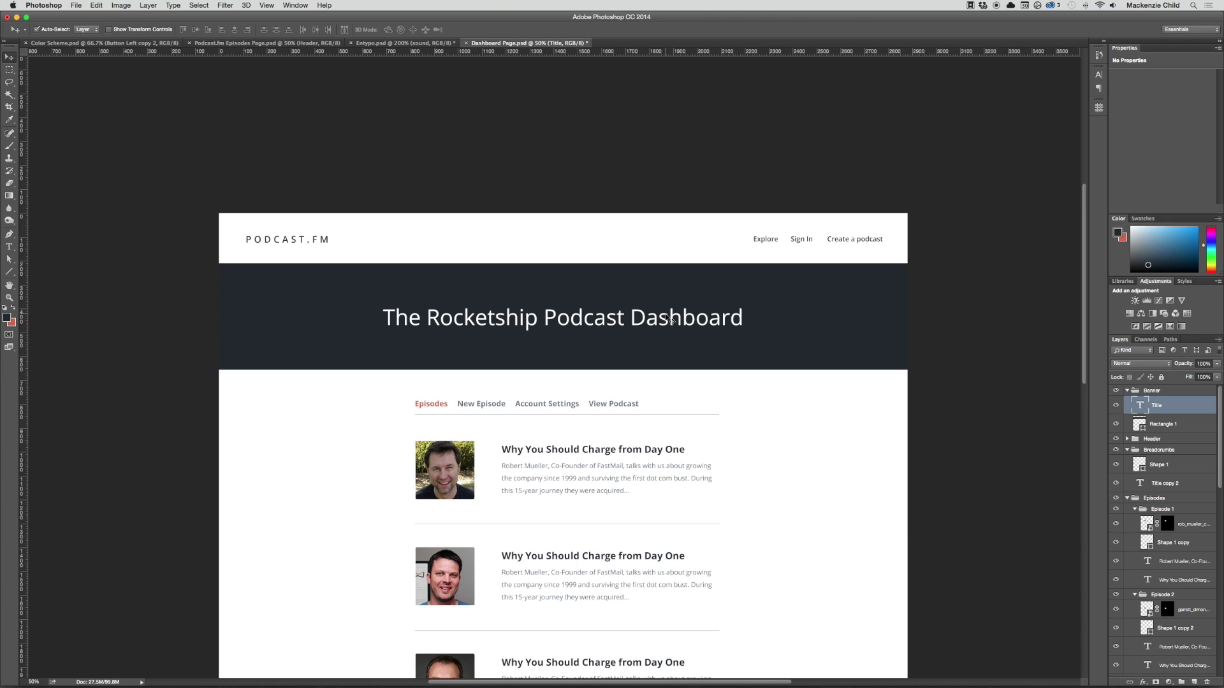
key(Down)
key(Down)
key(Down)
key(Down)
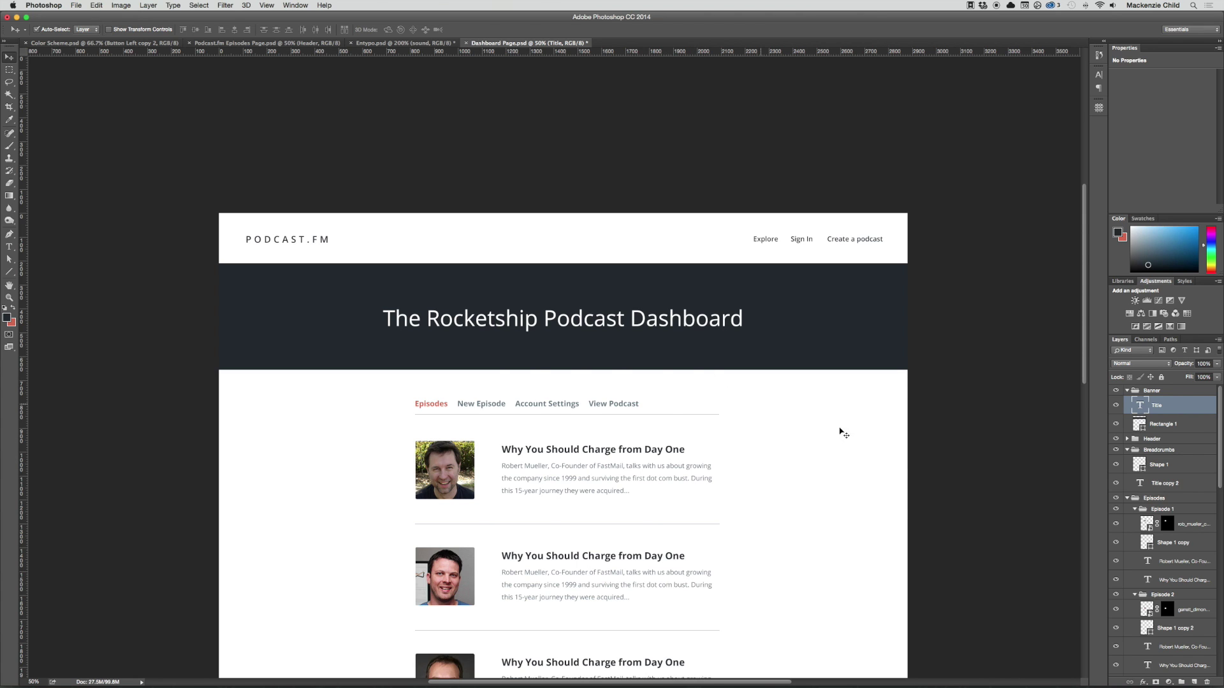
scroll(572, 274, down, 5)
Step: Duplicate the first episode's description text below it and retype it as 'Edit' and 'Delete'
drag(555, 273, 478, 292)
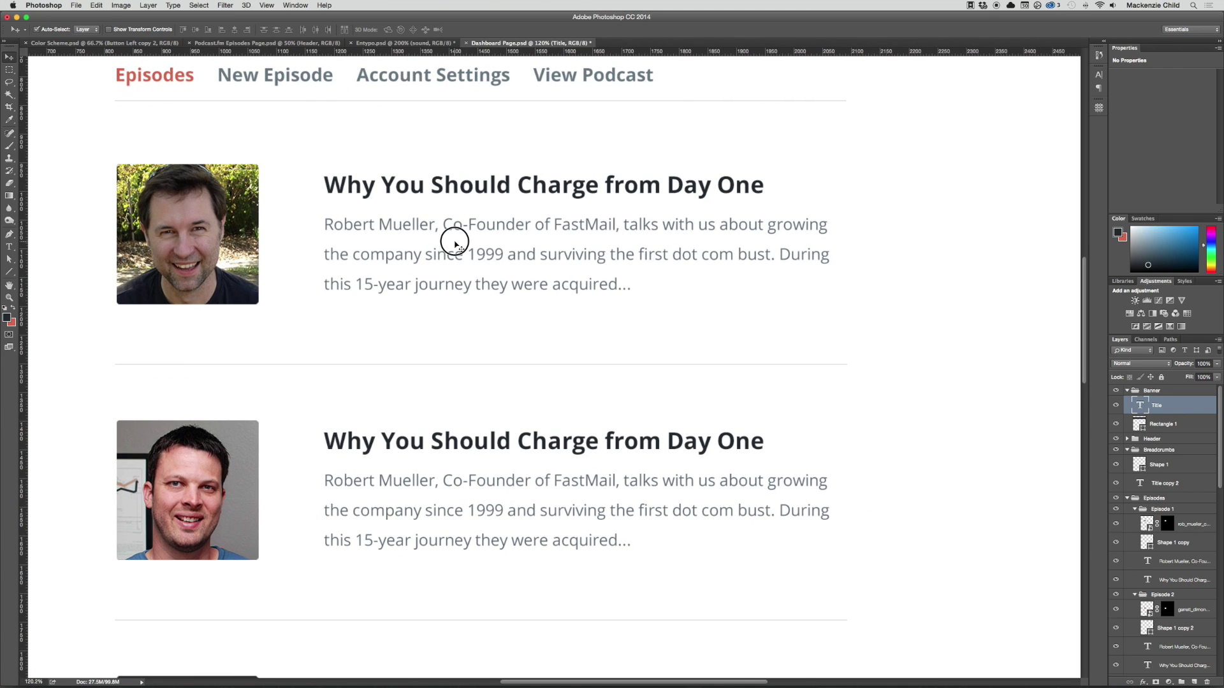
drag(453, 229, 453, 320)
double_click(443, 321)
text(Edi)
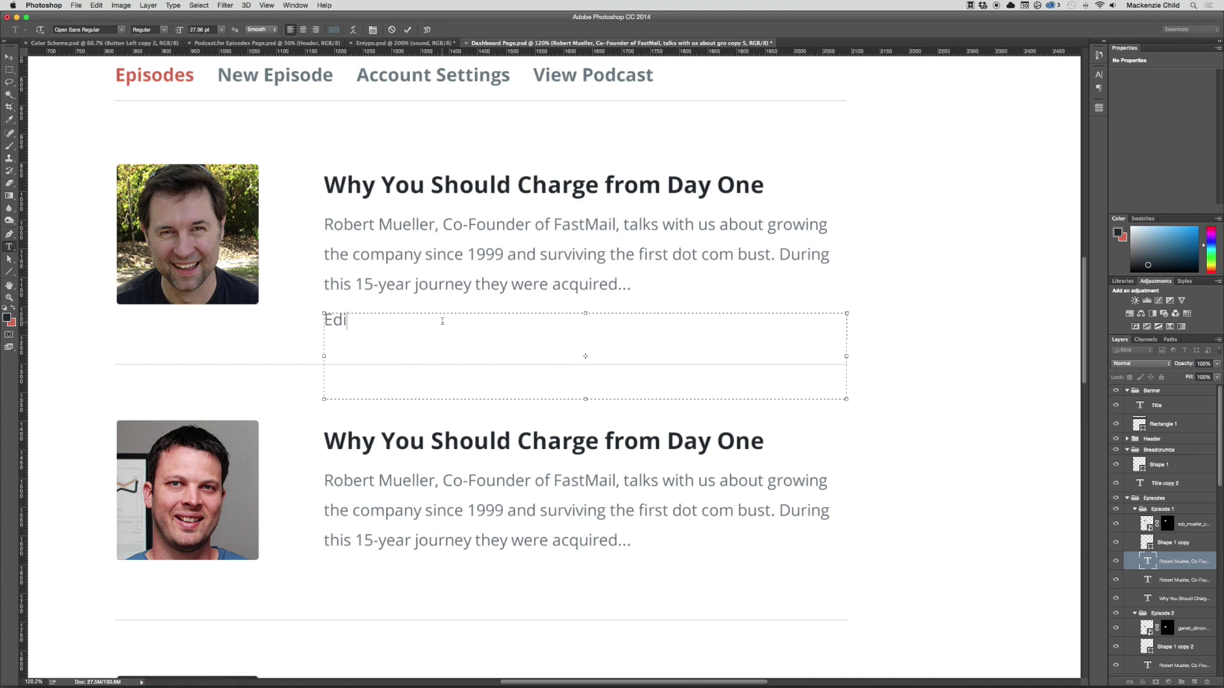
text(t	Delete)
Step: Shrink the text box tightly around the Edit and Delete links and commit the text
drag(591, 402, 587, 330)
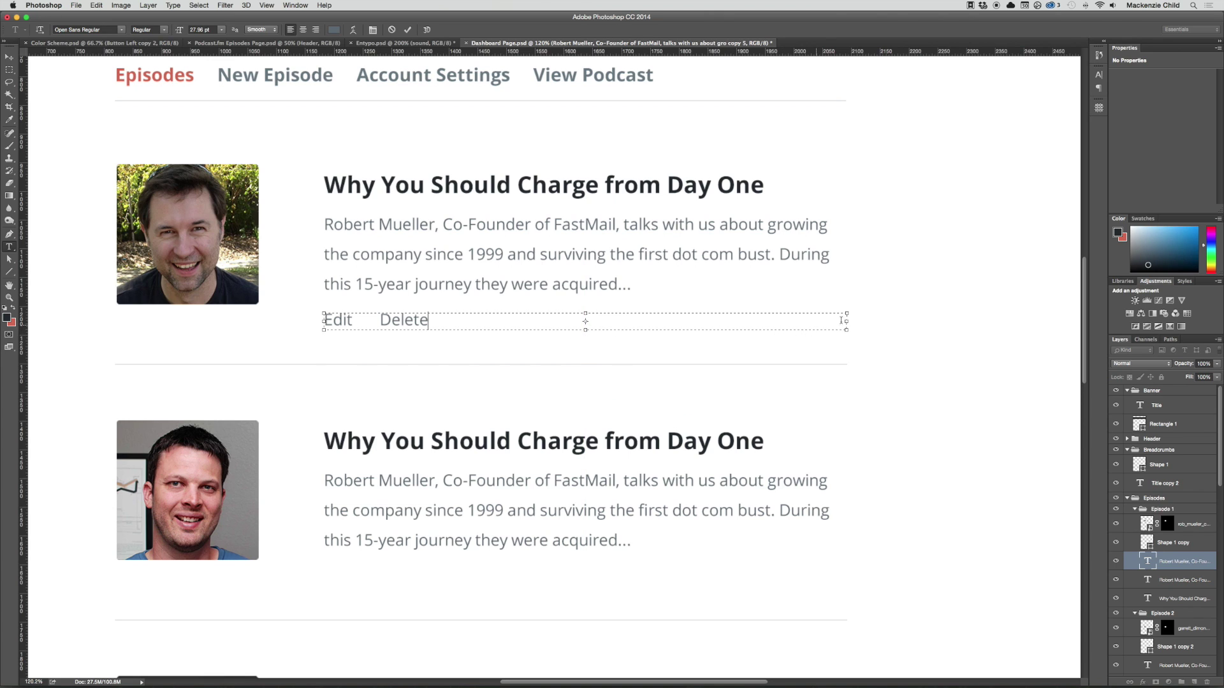
drag(846, 322, 442, 342)
key(super+Return)
key(super+minus)
key(super+t)
Step: Apply the links resize, then move the lower episodes' layers down to add spacing
key(Return)
scroll(180, 309, down, 2)
drag(179, 305, 710, 508)
key(super+minus)
key(super+minus)
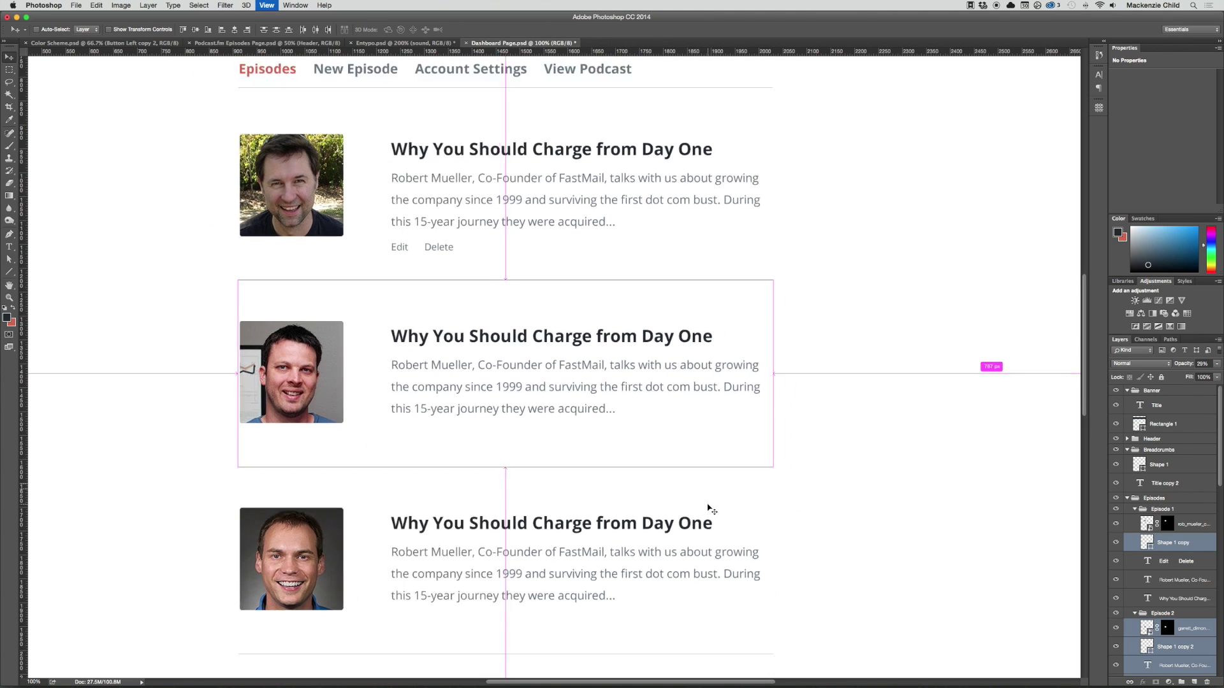
scroll(712, 510, down, 5)
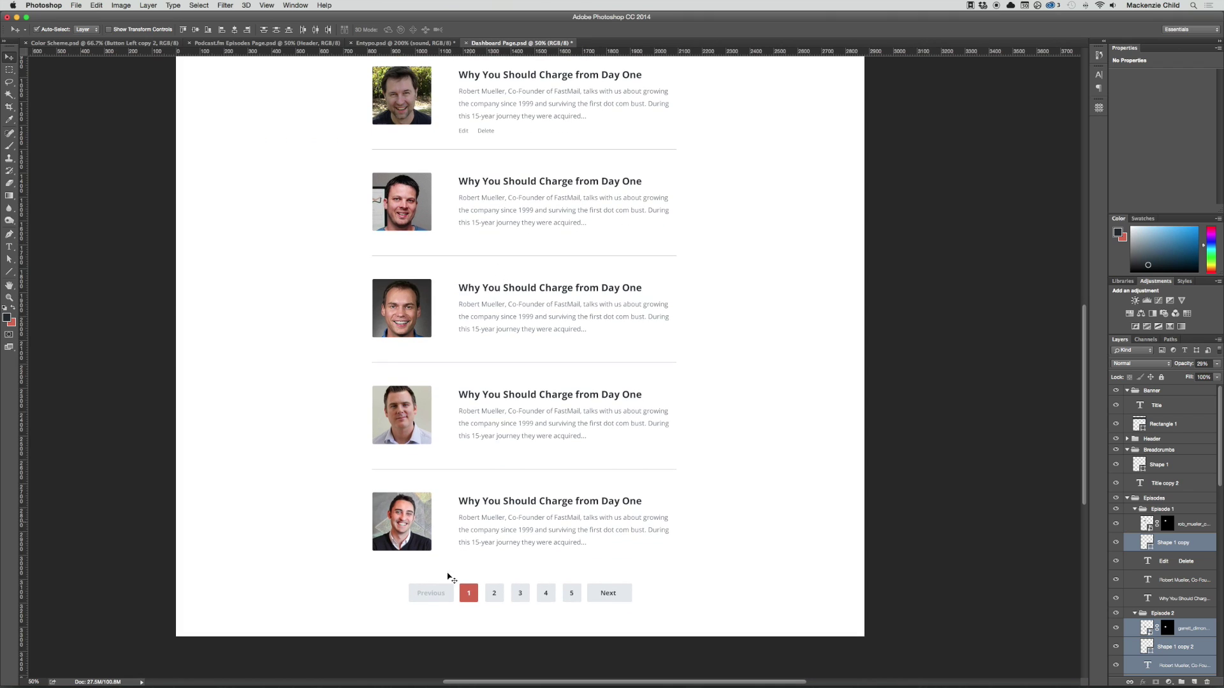
drag(357, 143, 694, 606)
drag(614, 592, 617, 617)
Step: Nudge the Edit Delete links down slightly and fine-tune the first divider's position
scroll(702, 371, up, 3)
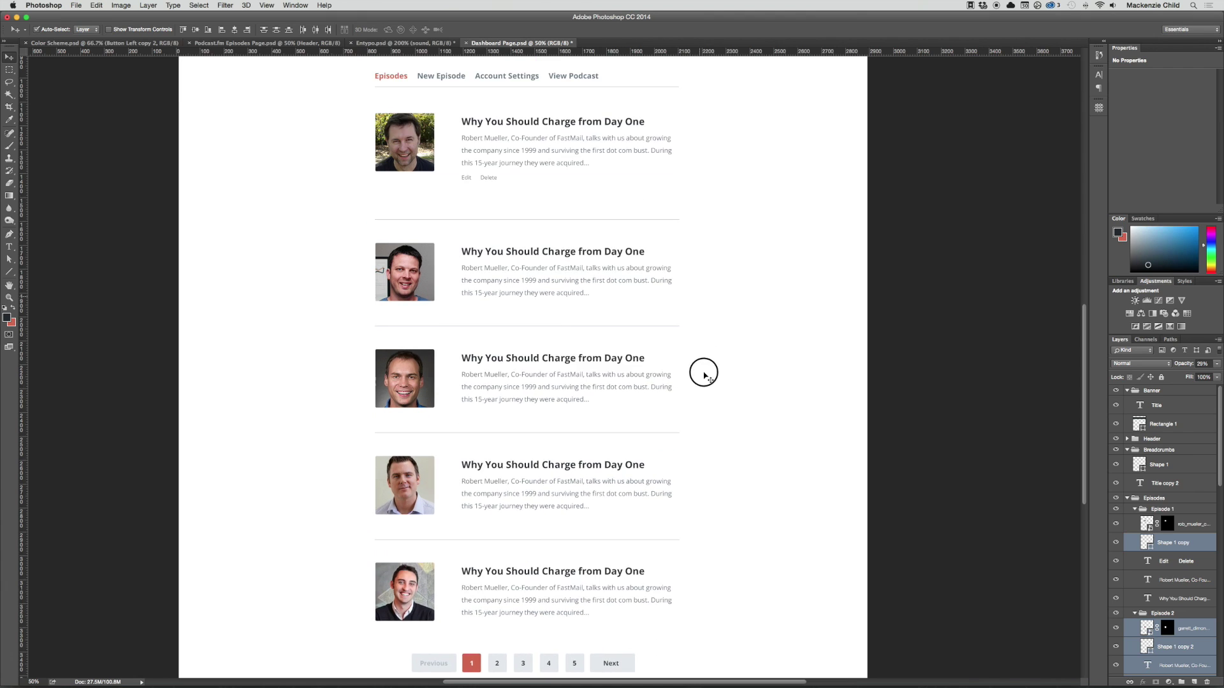
click(493, 231)
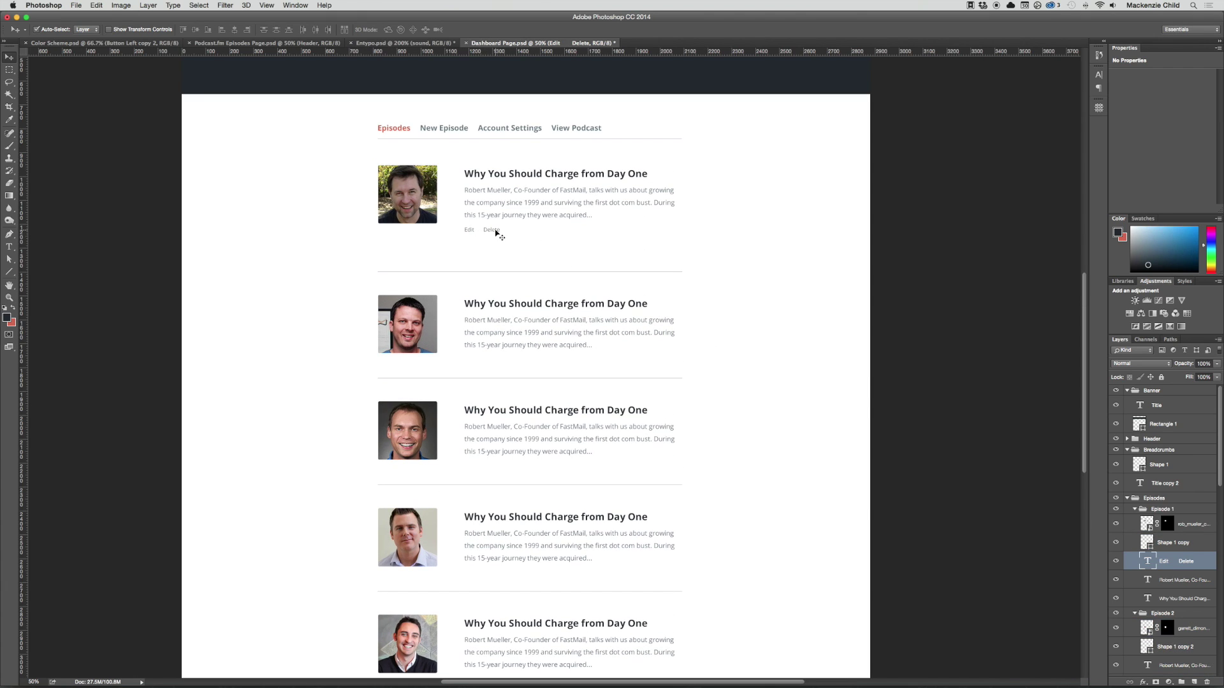
key(Down)
key(Down)
key(Down)
key(Down)
key(Down)
key(Down)
key(Down)
key(Down)
click(398, 262)
key(shift+Up)
key(shift+Up)
key(shift+Up)
key(shift+Up)
key(shift+Up)
key(shift+Up)
key(shift+Up)
key(shift+Up)
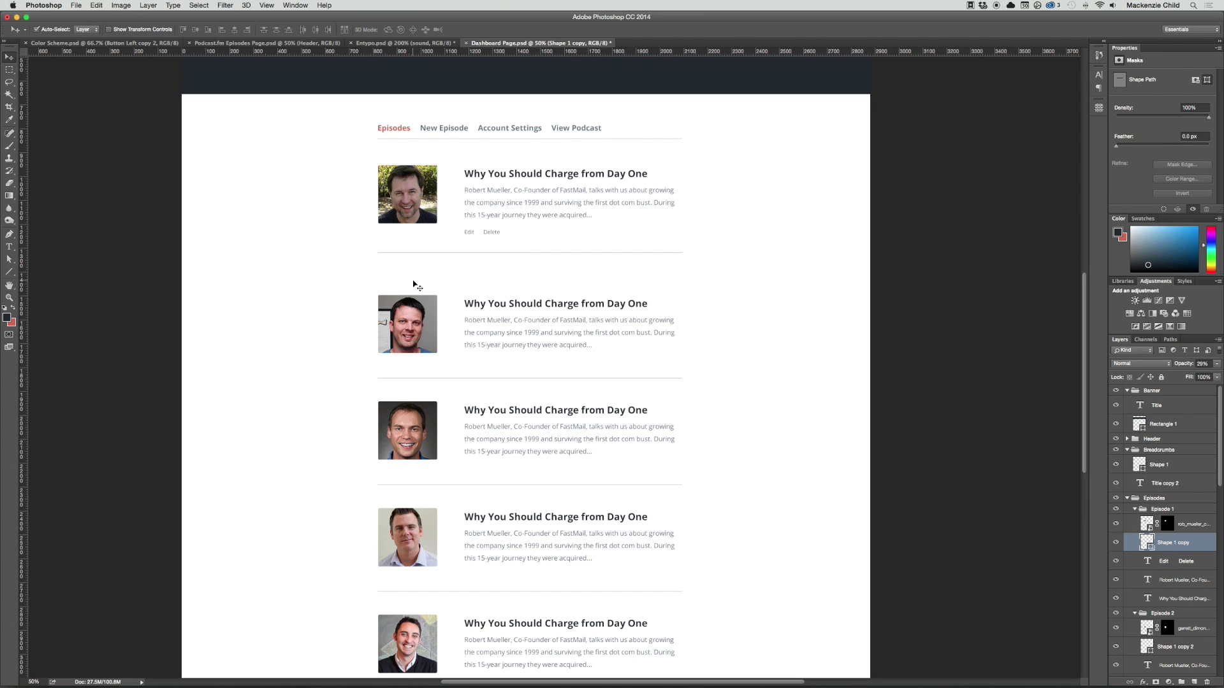
key(shift+Down)
key(shift+Down)
click(472, 260)
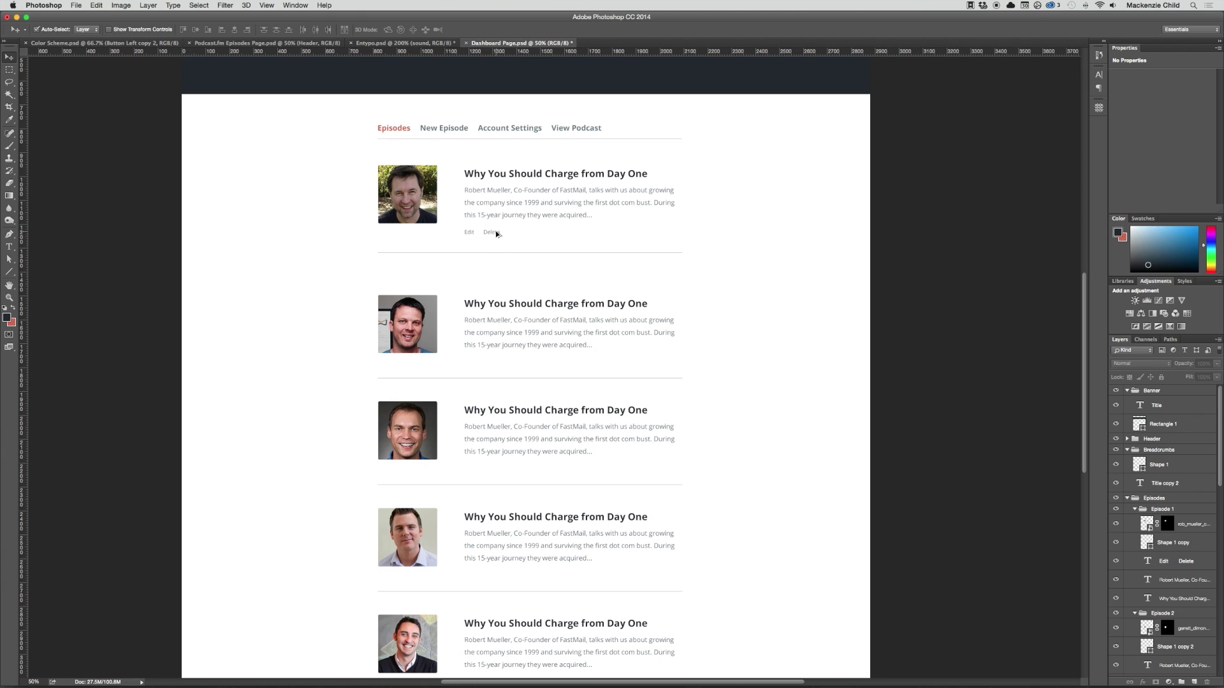
Step: Copy the Edit Delete links under each remaining episode
drag(497, 233, 497, 473)
scroll(546, 371, down, 5)
drag(484, 273, 478, 503)
click(434, 419)
click(745, 467)
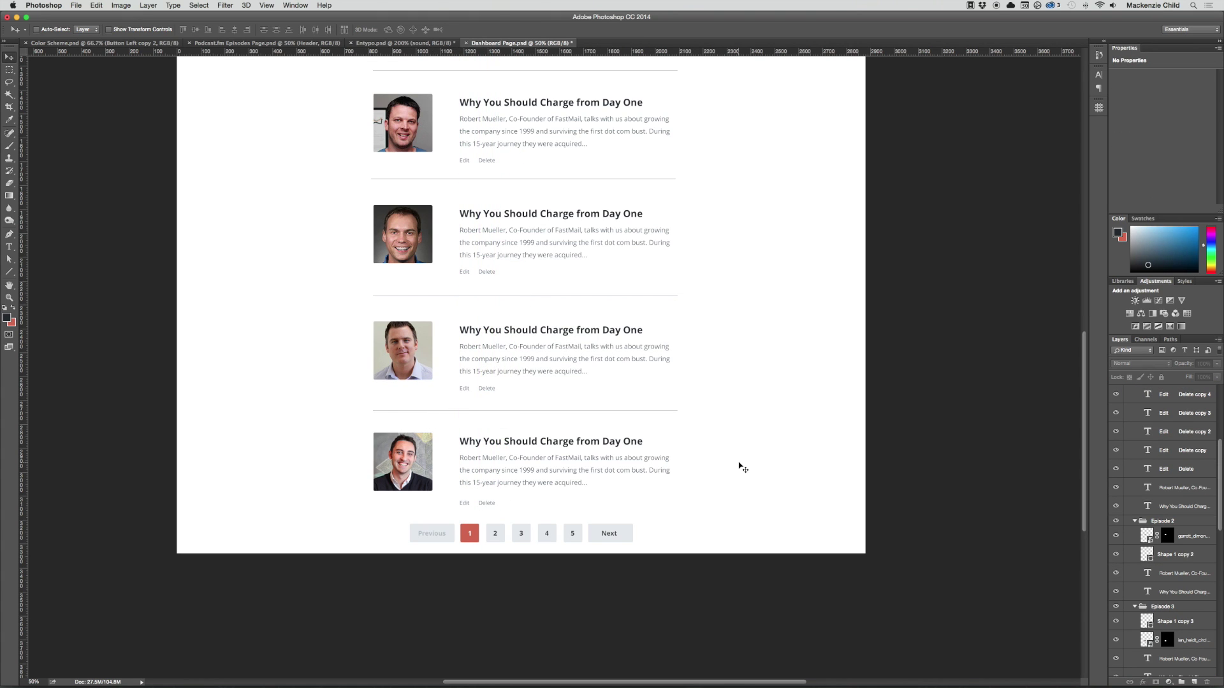
Step: Change the canvas height from 3339 to 3500 pixels in Canvas Size
key(super+alt+c)
double_click(568, 315)
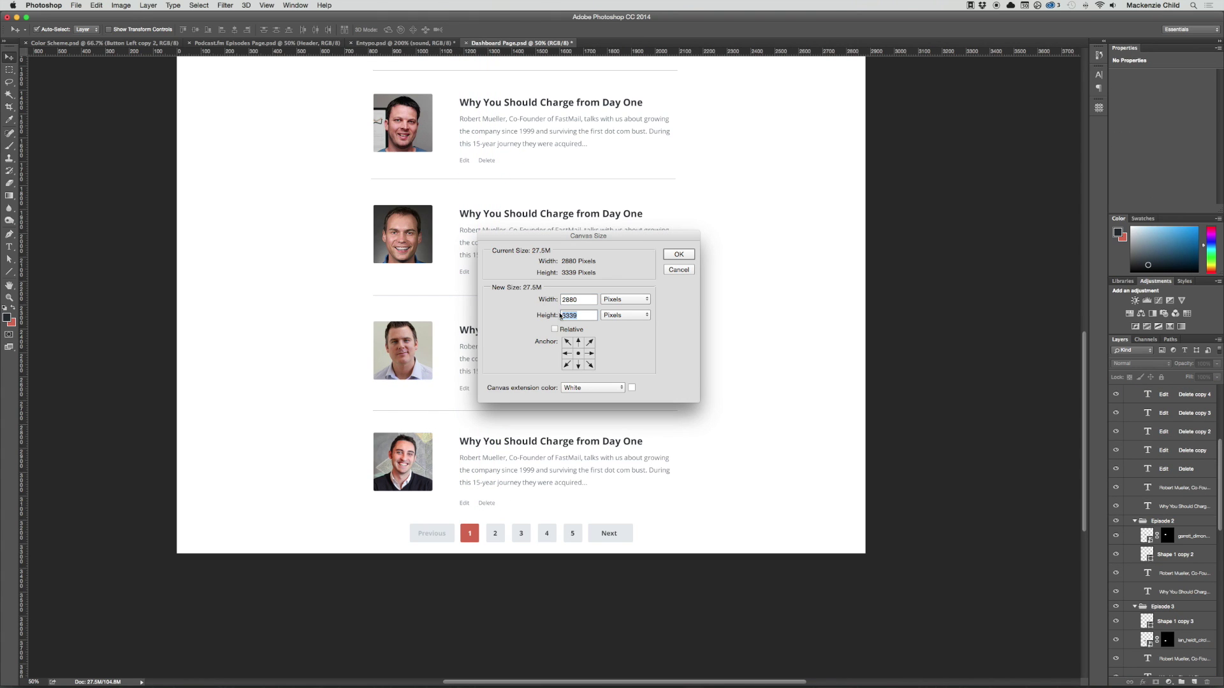
text(3500)
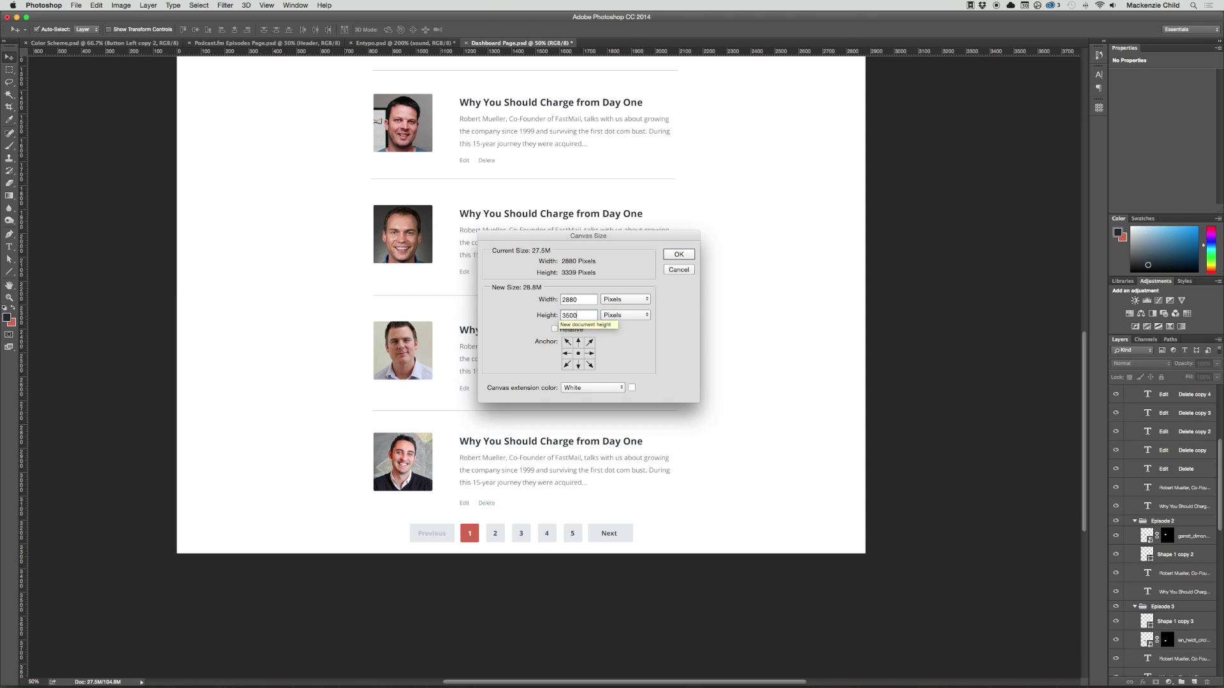
click(678, 253)
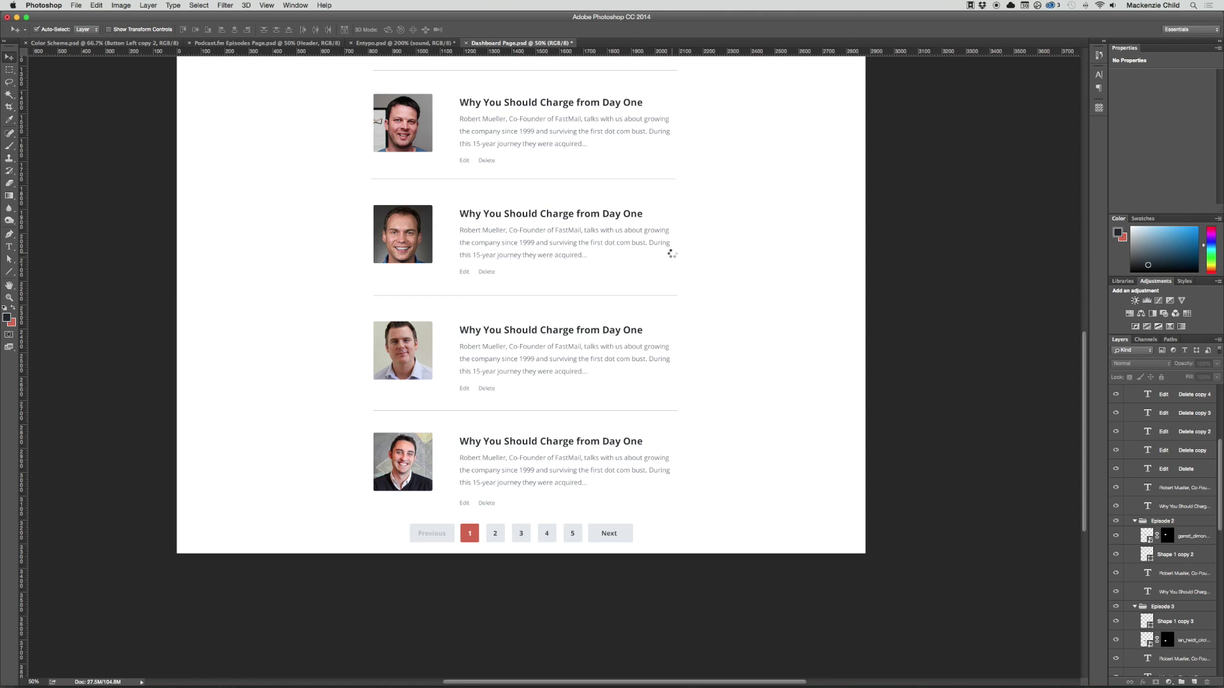
Step: Drag the pagination row down about 170 px and review the page at 66.7%
scroll(582, 522, down, 3)
drag(650, 495, 437, 489)
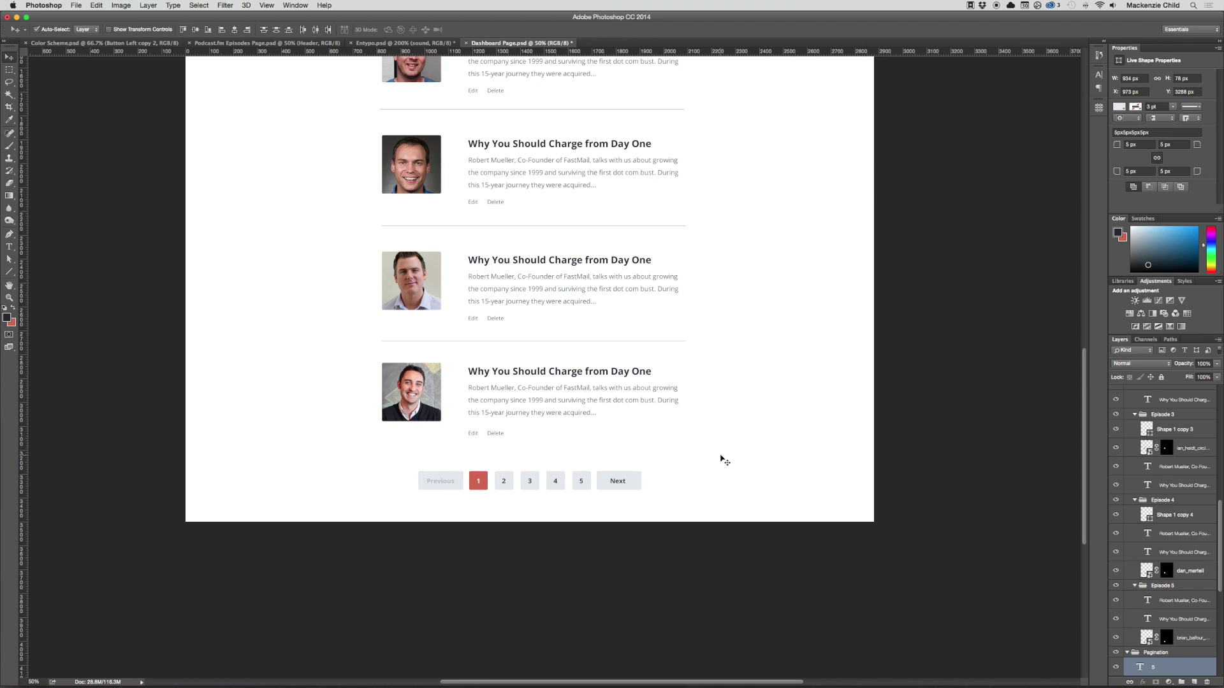
key(super+minus)
key(super+equal)
key(super+equal)
key(super+equal)
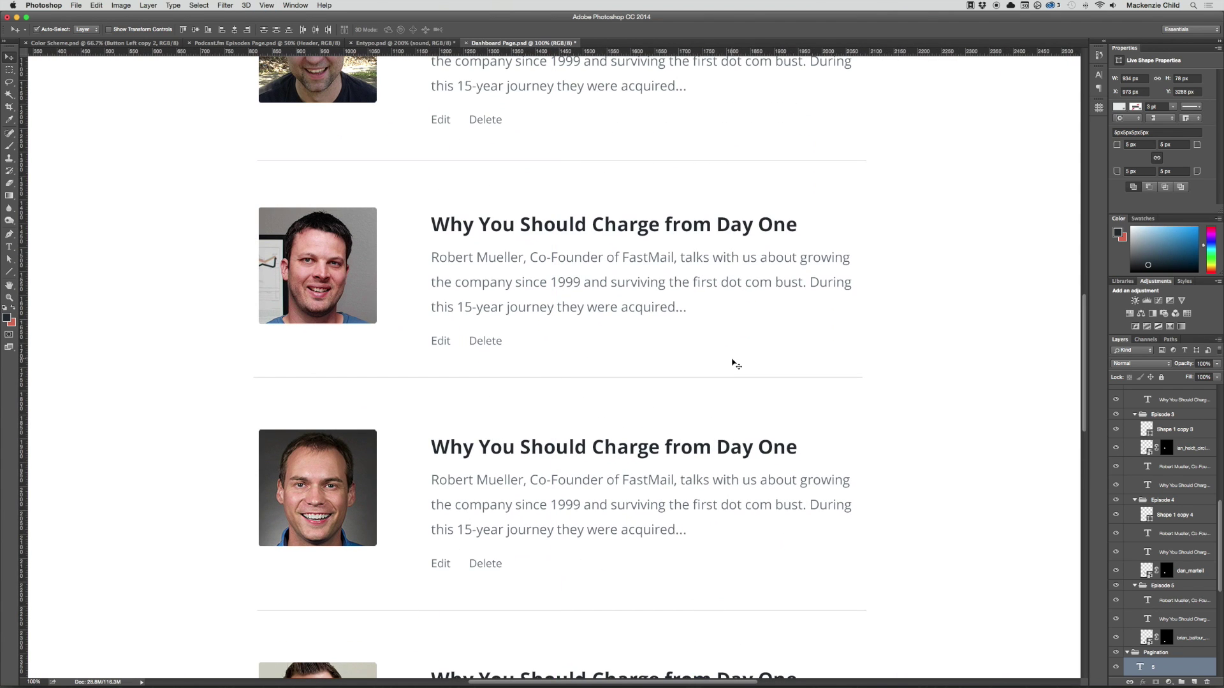
key(super+minus)
drag(732, 224, 723, 507)
click(427, 558)
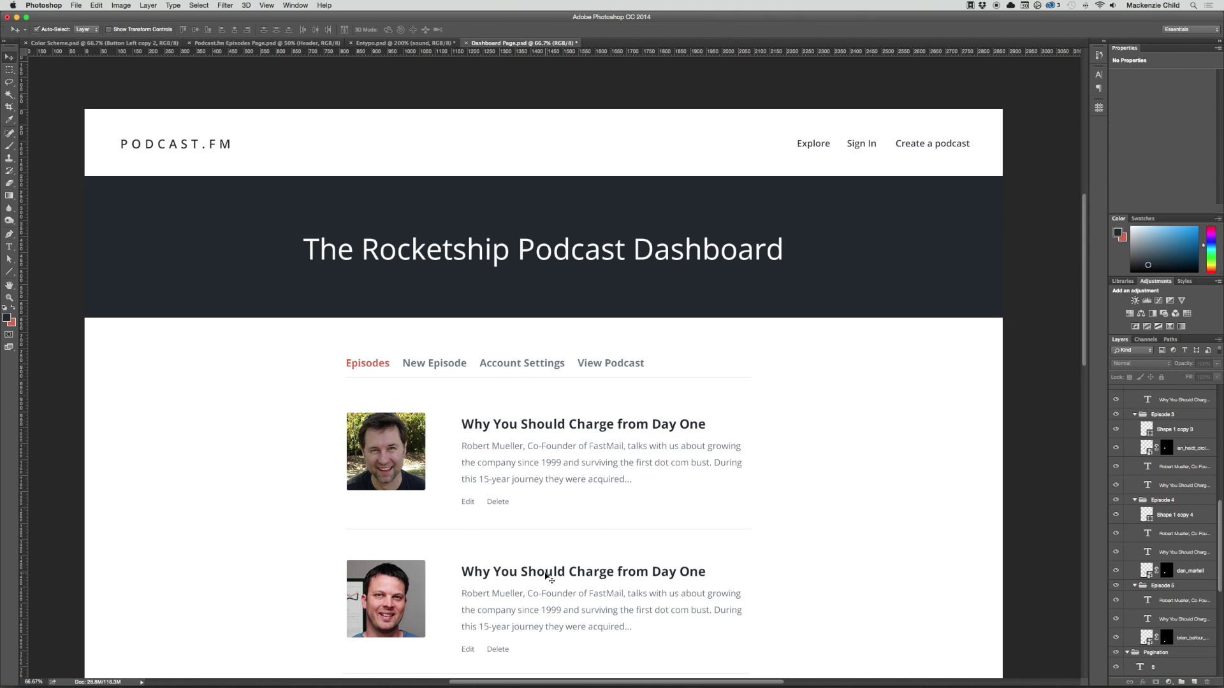
scroll(486, 405, down, 1)
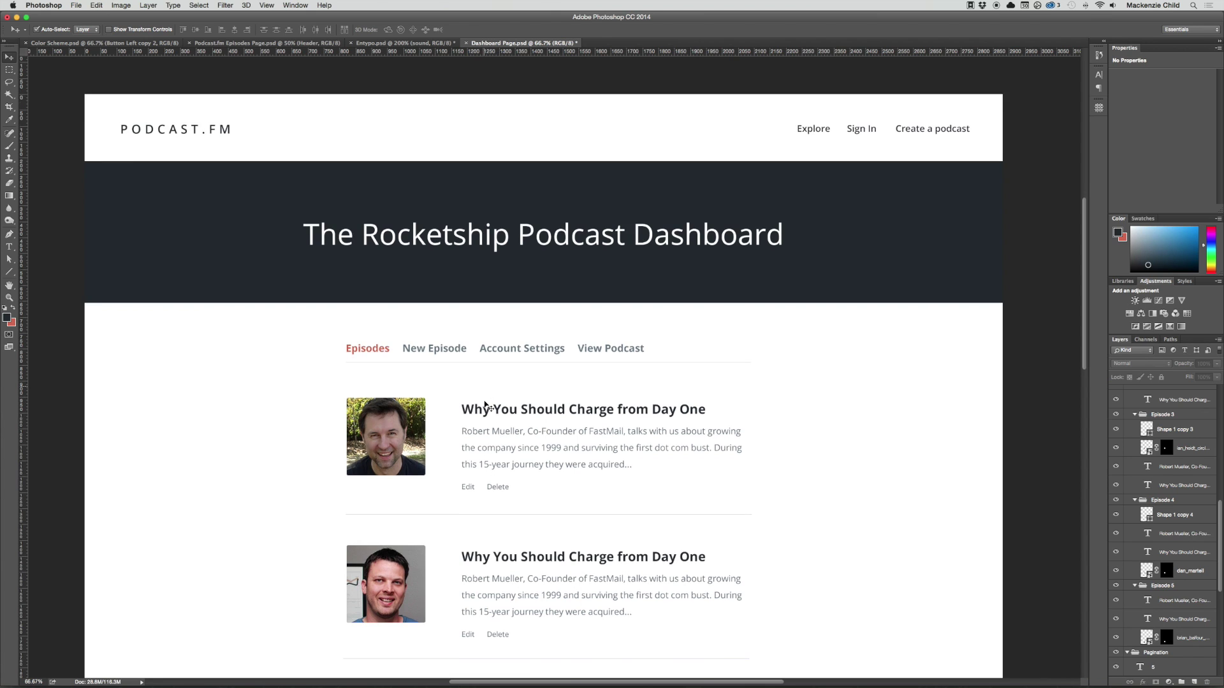
scroll(485, 406, down, 15)
scroll(555, 470, up, 12)
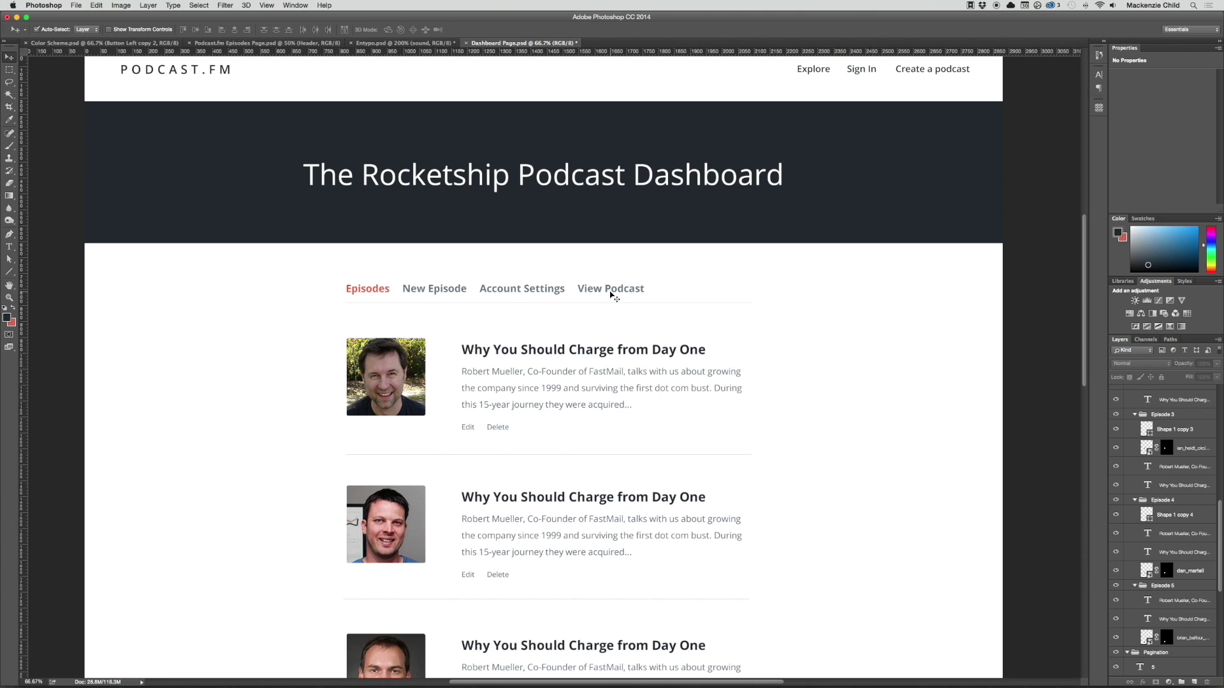
scroll(896, 354, up, 3)
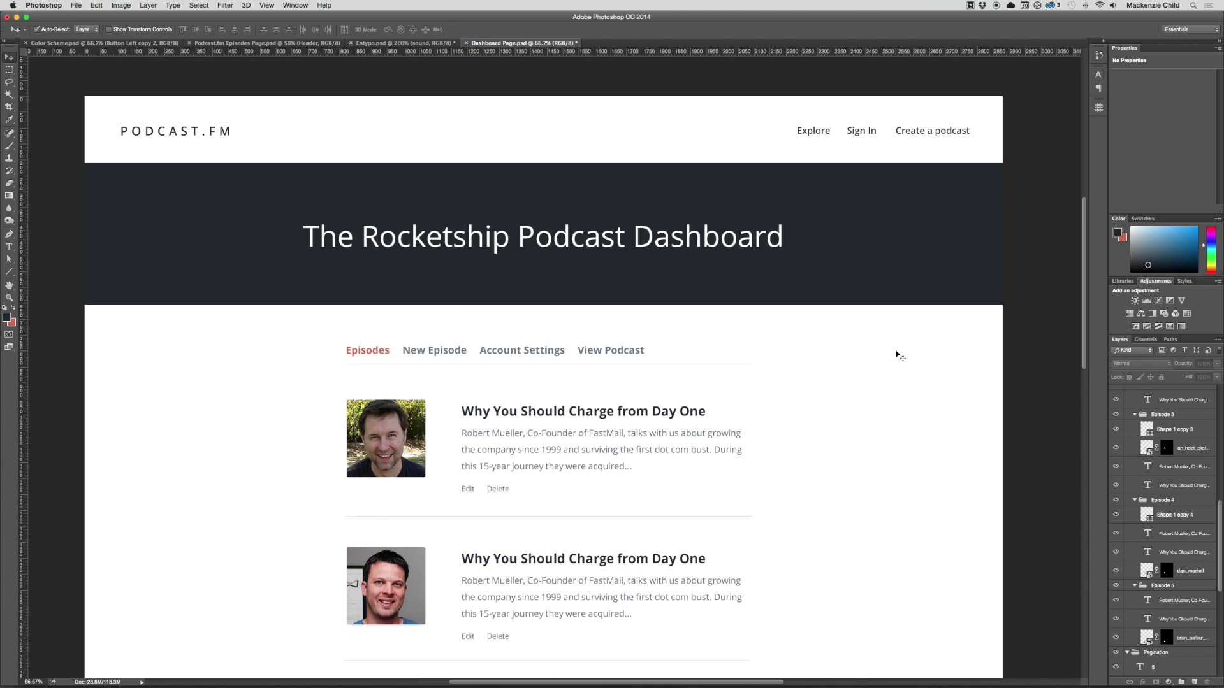